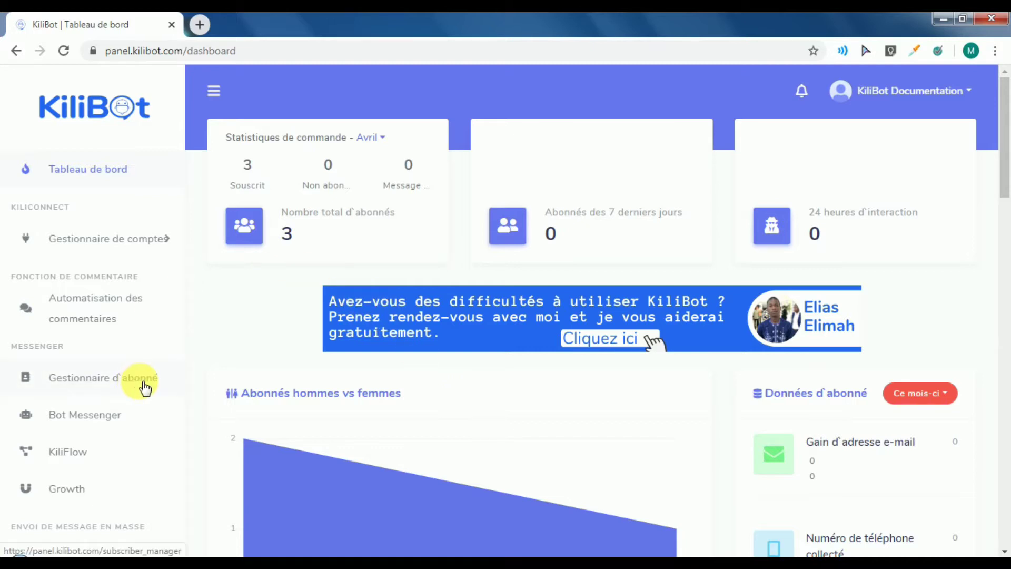
Open the WebForm manager from the Bot Messenger section
{"action": "left_click", "coordinate": [74, 416]}
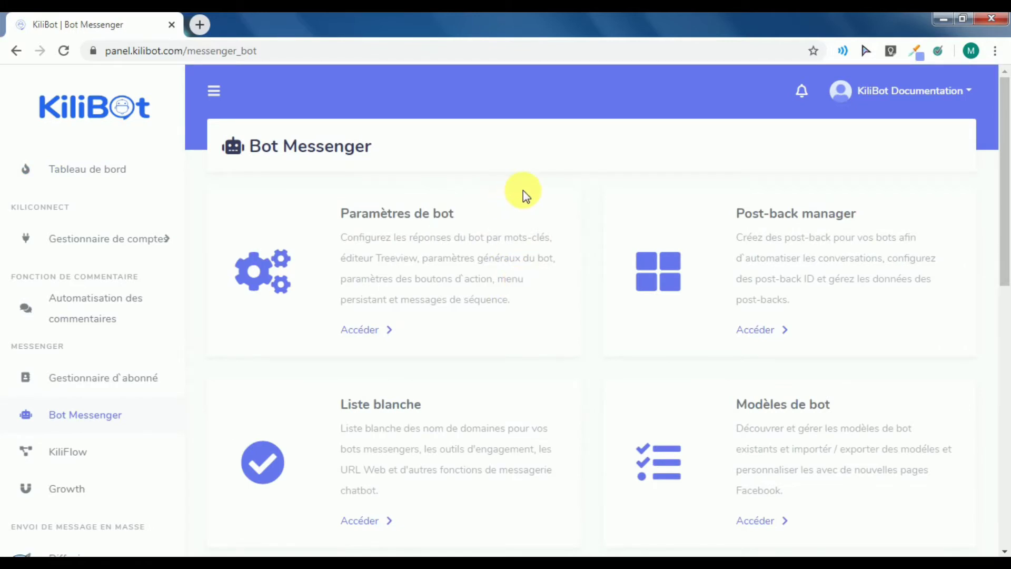
{"action": "scroll", "coordinate": [523, 191], "scroll_direction": "down", "scroll_amount": 10}
{"action": "scroll", "coordinate": [523, 190], "scroll_direction": "up", "scroll_amount": 4}
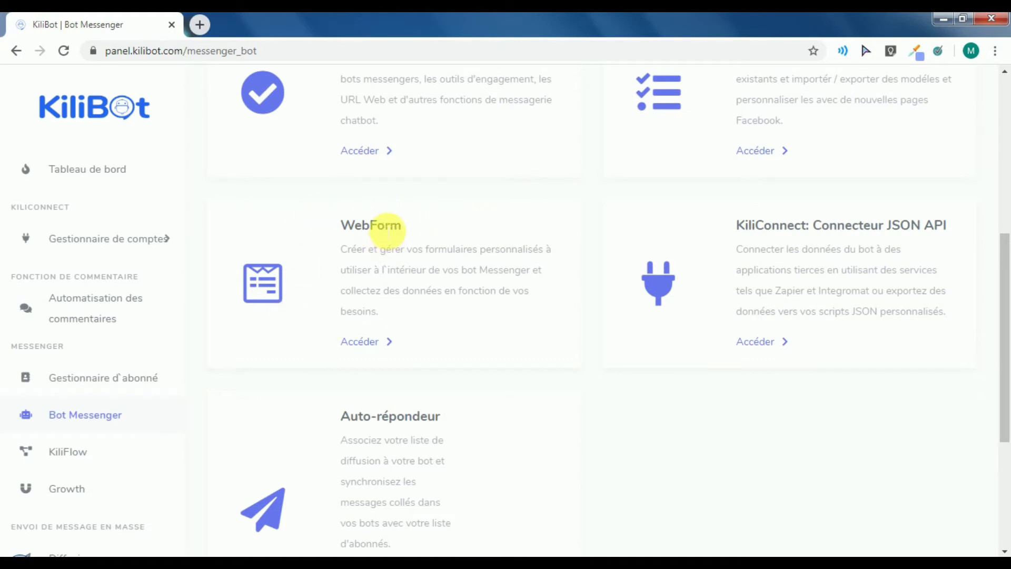
{"action": "double_click", "coordinate": [387, 226]}
{"action": "left_click", "coordinate": [405, 225]}
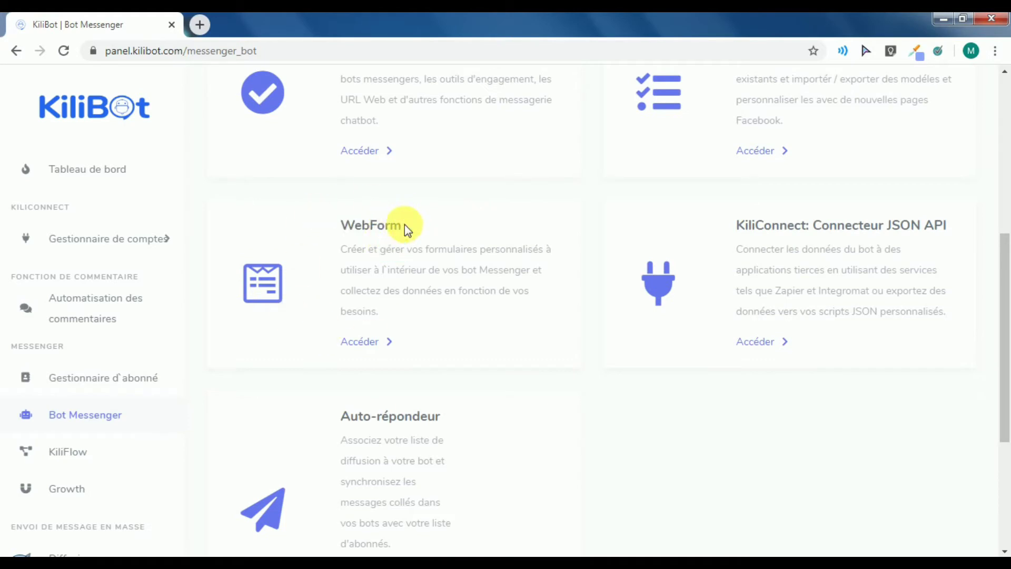
{"action": "left_click", "coordinate": [373, 340]}
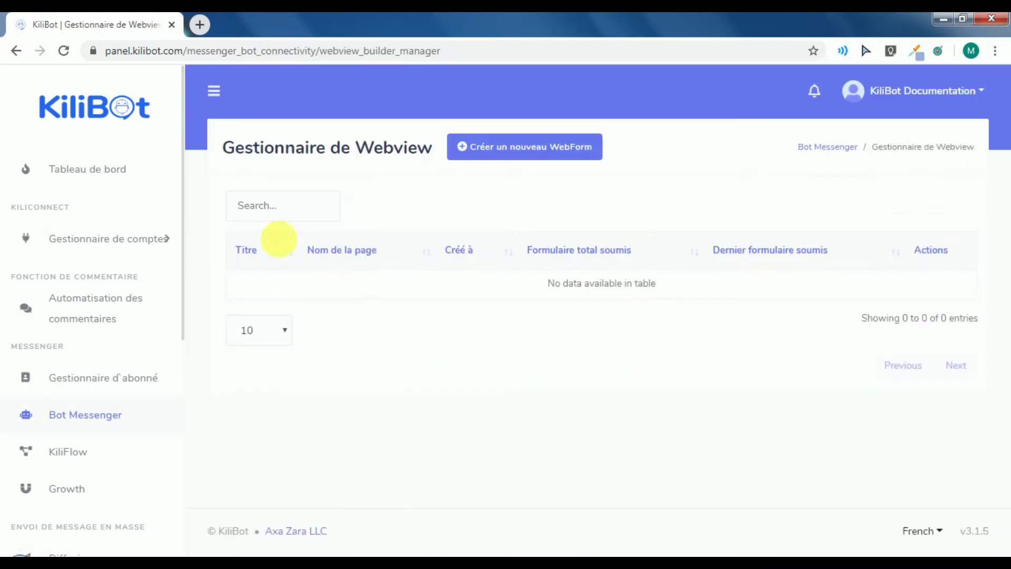
Start a new WebForm and collapse the side navigation to enlarge the form builder
{"action": "left_click", "coordinate": [215, 88]}
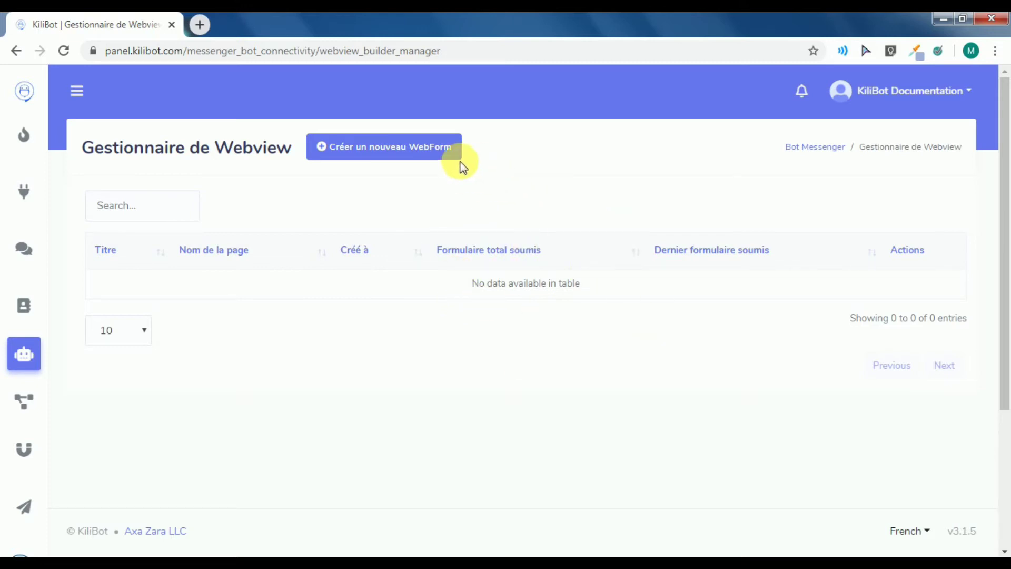
{"action": "left_click", "coordinate": [388, 158]}
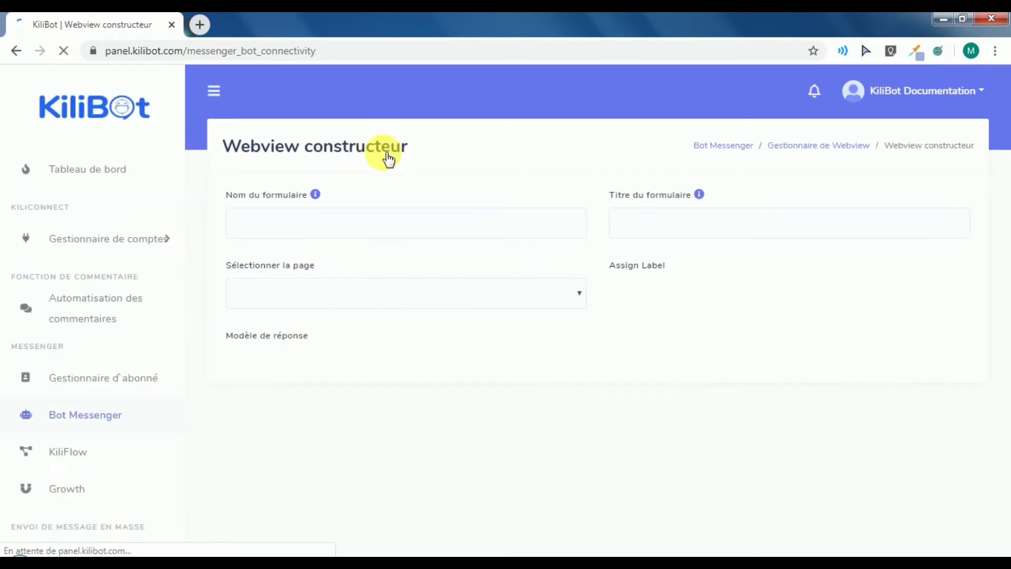
{"action": "left_click", "coordinate": [213, 91]}
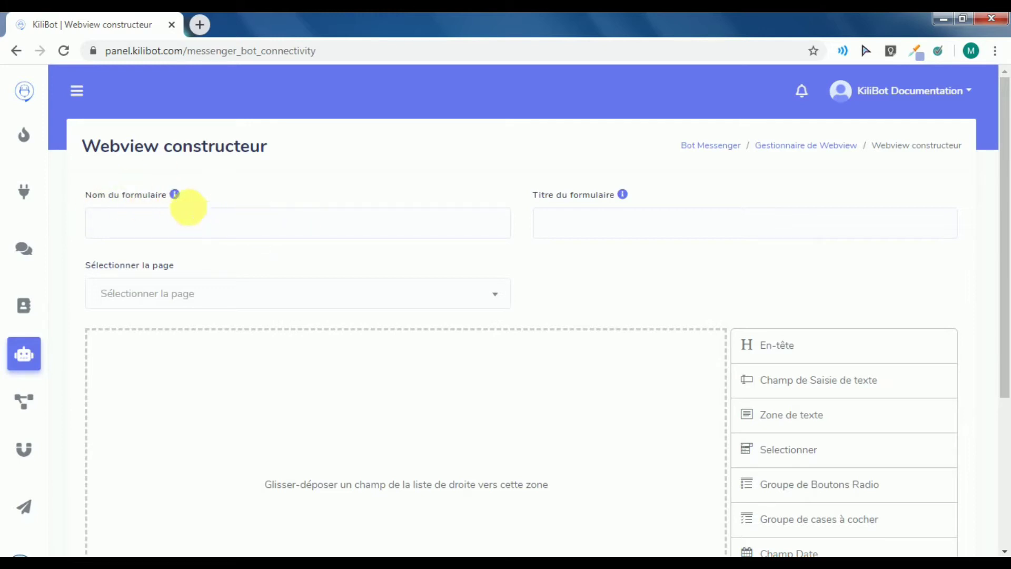
Name the form "Contact" and give it the title "Nous contacter"
{"action": "mouse_move", "coordinate": [178, 200]}
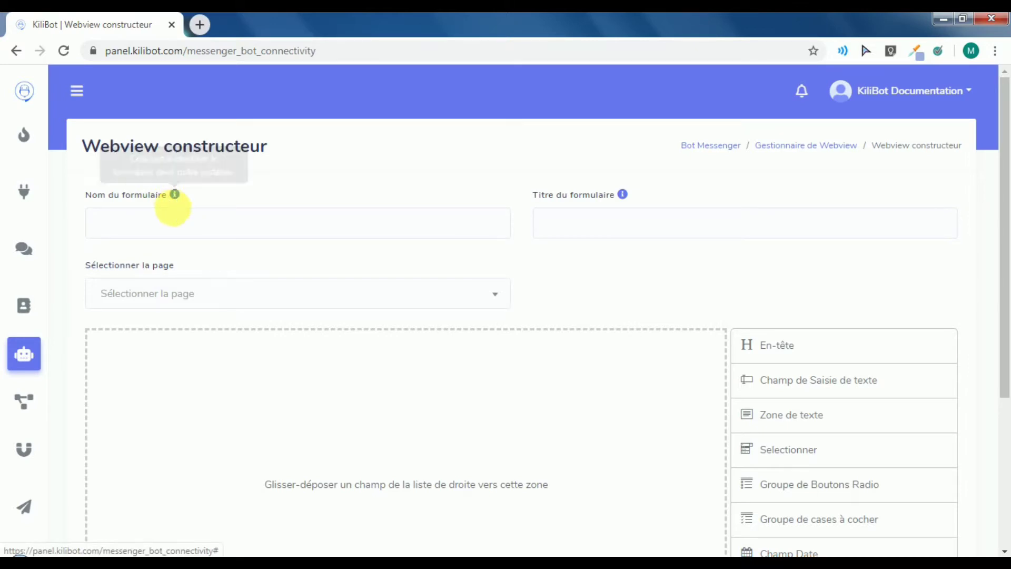
{"action": "left_click", "coordinate": [180, 221]}
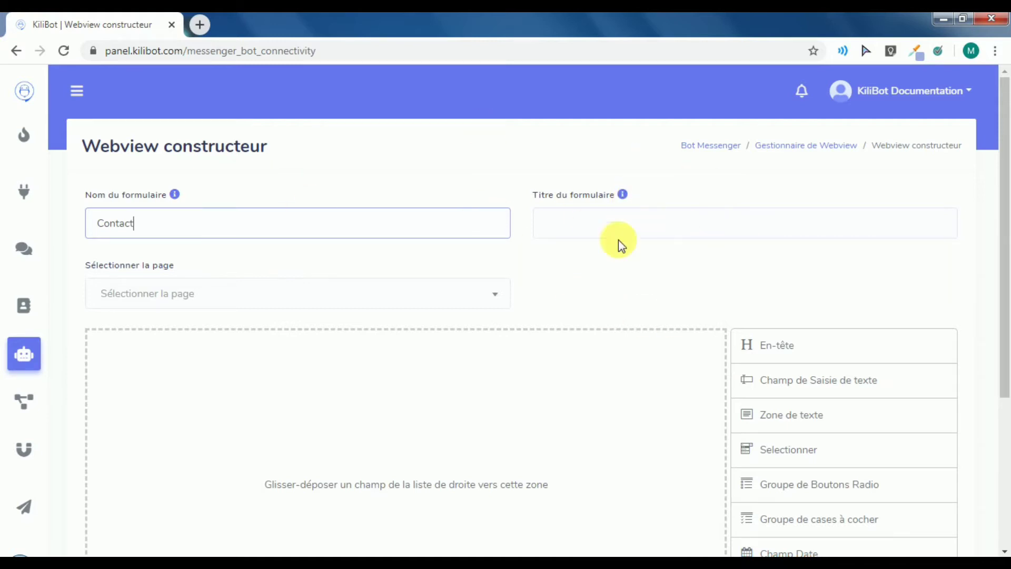
{"action": "left_click", "coordinate": [650, 226]}
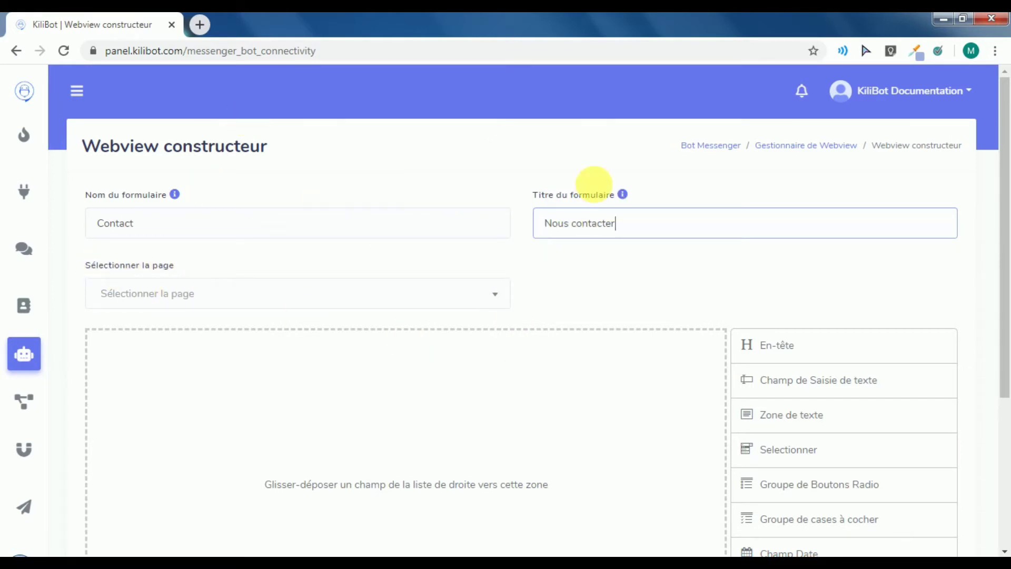
Choose "Hello Je suis un exemple" as the form's page
{"action": "left_click", "coordinate": [356, 296]}
{"action": "left_click", "coordinate": [356, 296]}
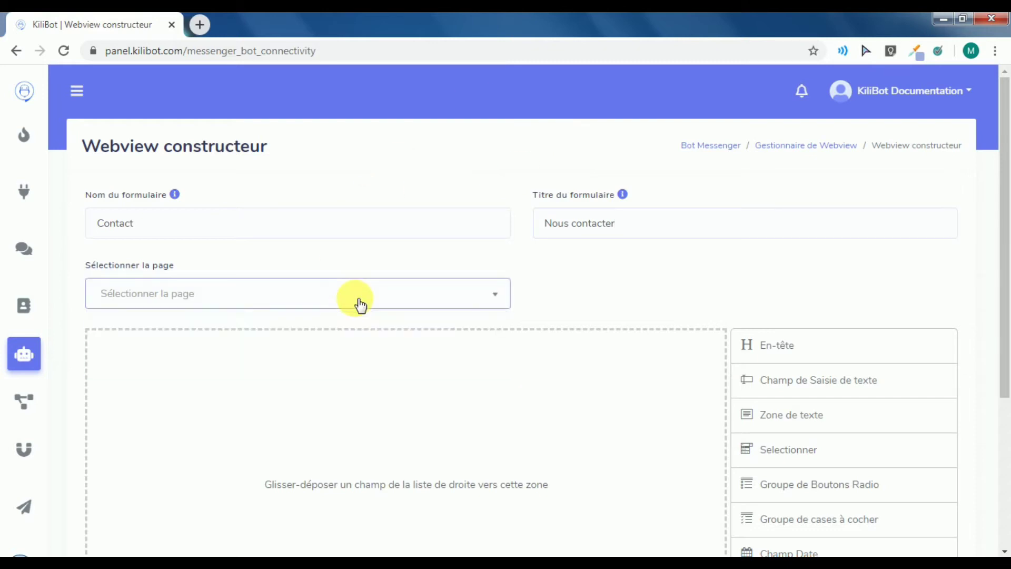
{"action": "left_click", "coordinate": [356, 296]}
{"action": "left_click", "coordinate": [228, 359]}
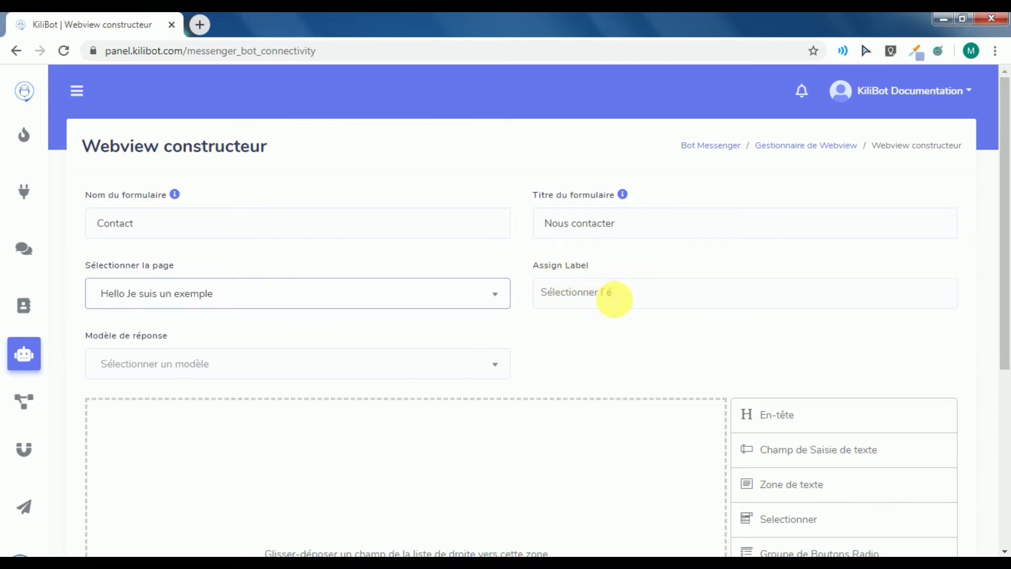
{"action": "left_click", "coordinate": [607, 294]}
{"action": "triple_click", "coordinate": [647, 276]}
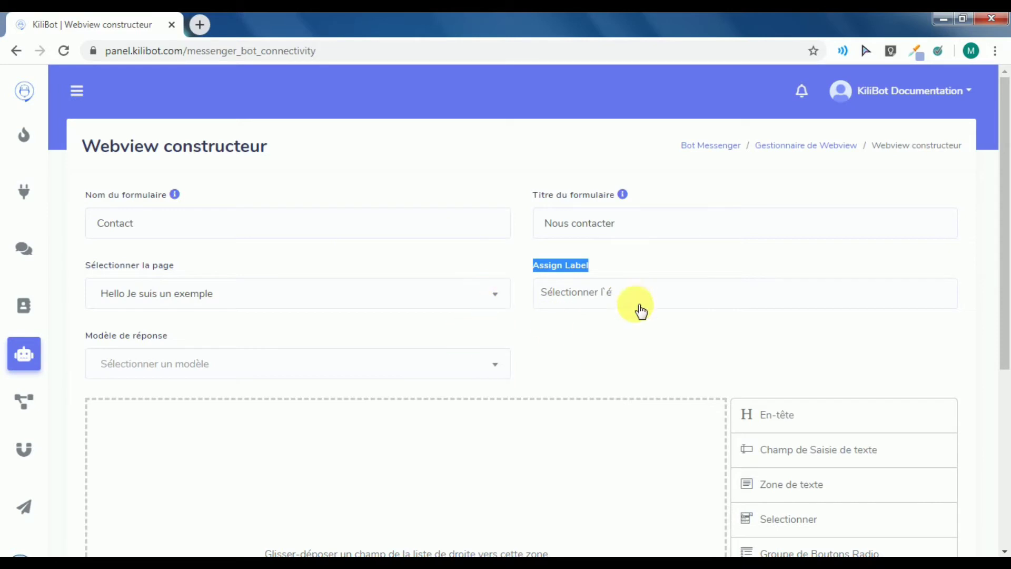
{"action": "left_click", "coordinate": [626, 292]}
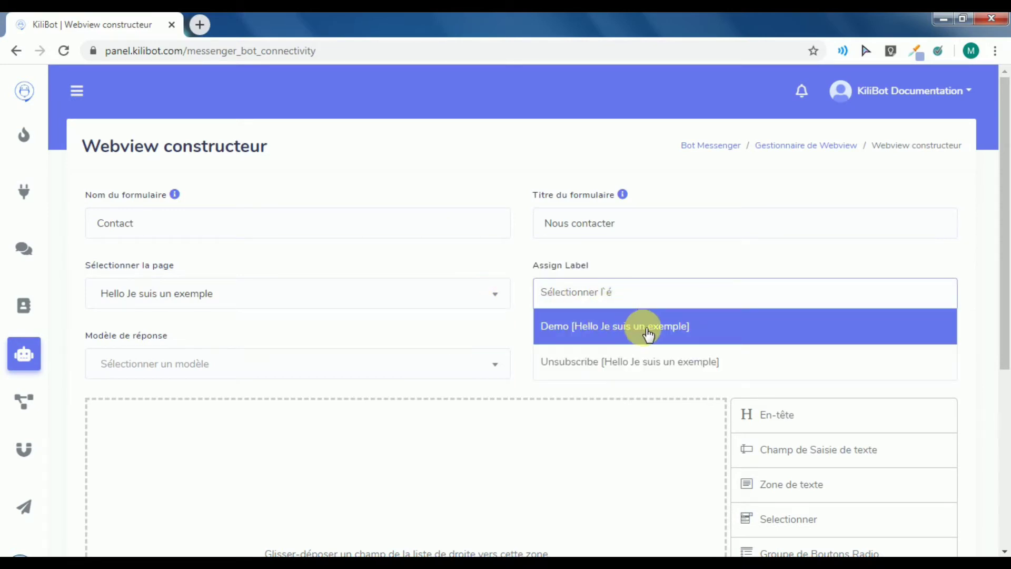
{"action": "left_click", "coordinate": [642, 327]}
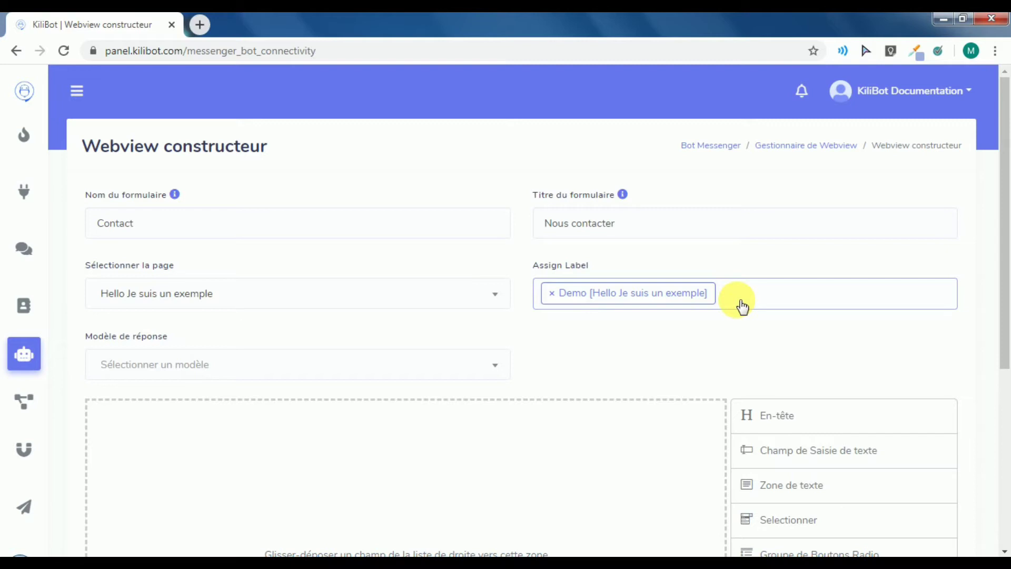
{"action": "key", "text": "BackSpace"}
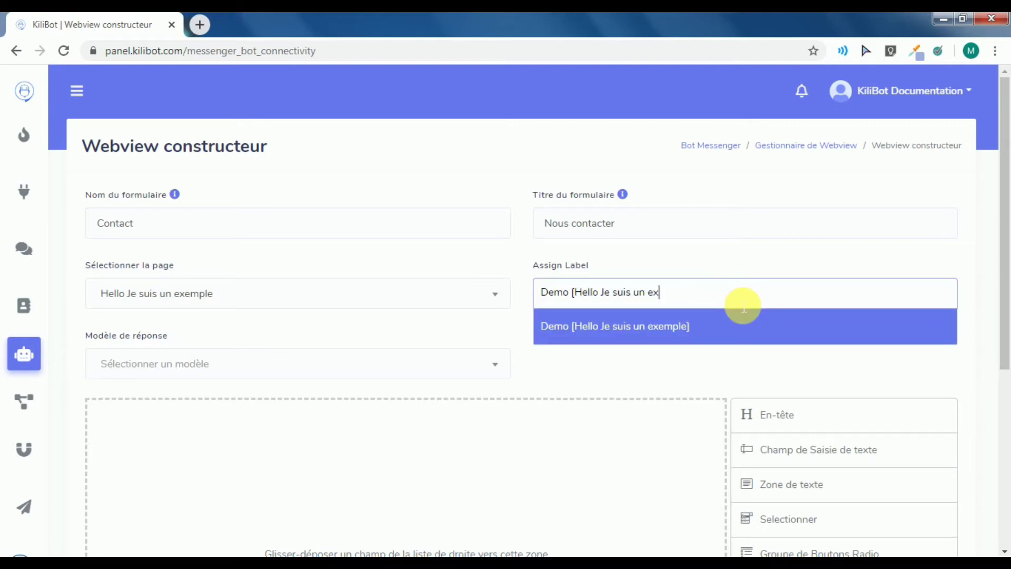
{"action": "key", "text": "BackSpace"}
{"action": "left_click", "coordinate": [740, 267]}
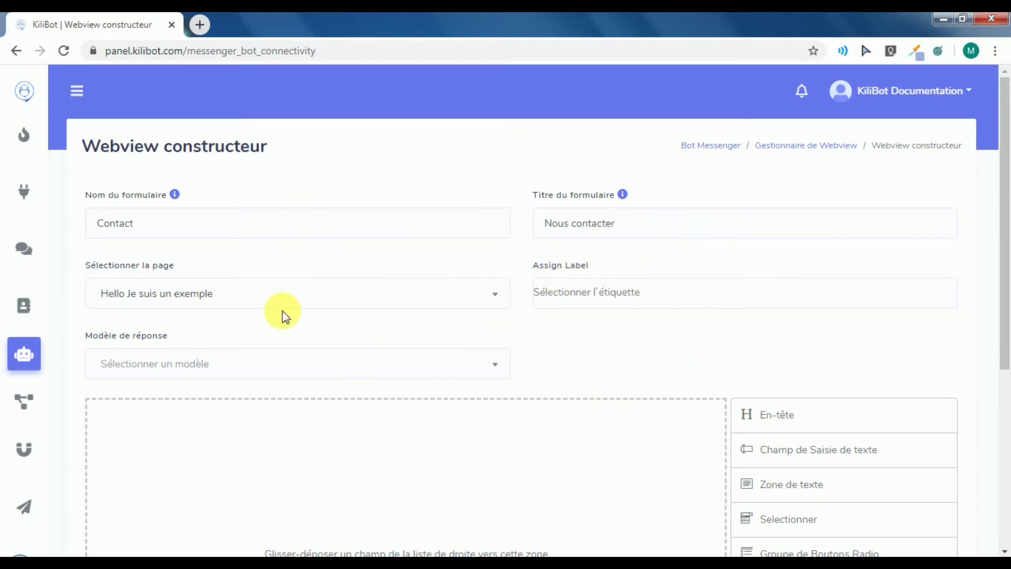
Examine the response template setting, the empty form area and the field types available for the form
{"action": "scroll", "coordinate": [242, 267], "scroll_direction": "down", "scroll_amount": 1}
{"action": "scroll", "coordinate": [235, 270], "scroll_direction": "down", "scroll_amount": 1}
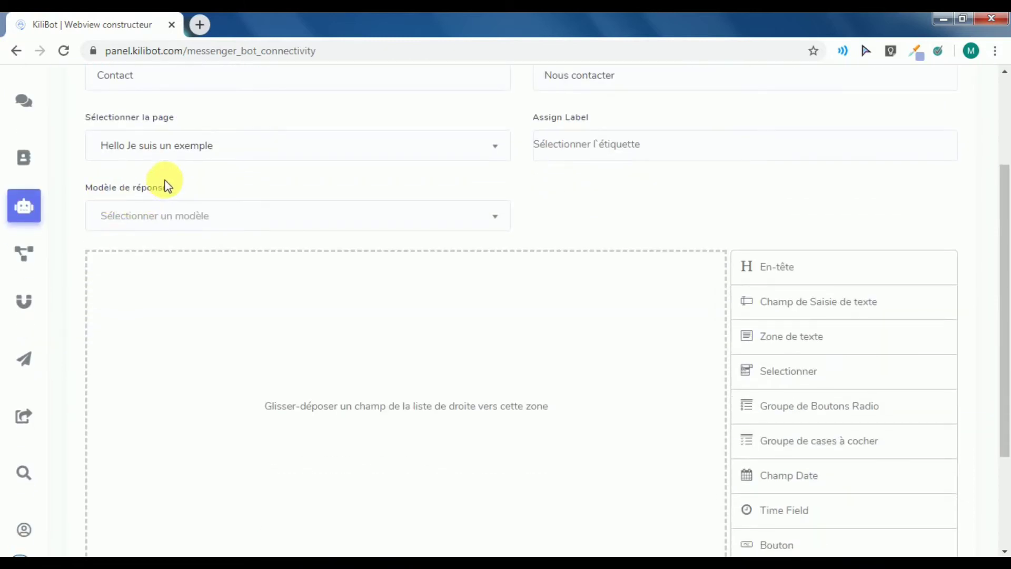
{"action": "left_click", "coordinate": [256, 224]}
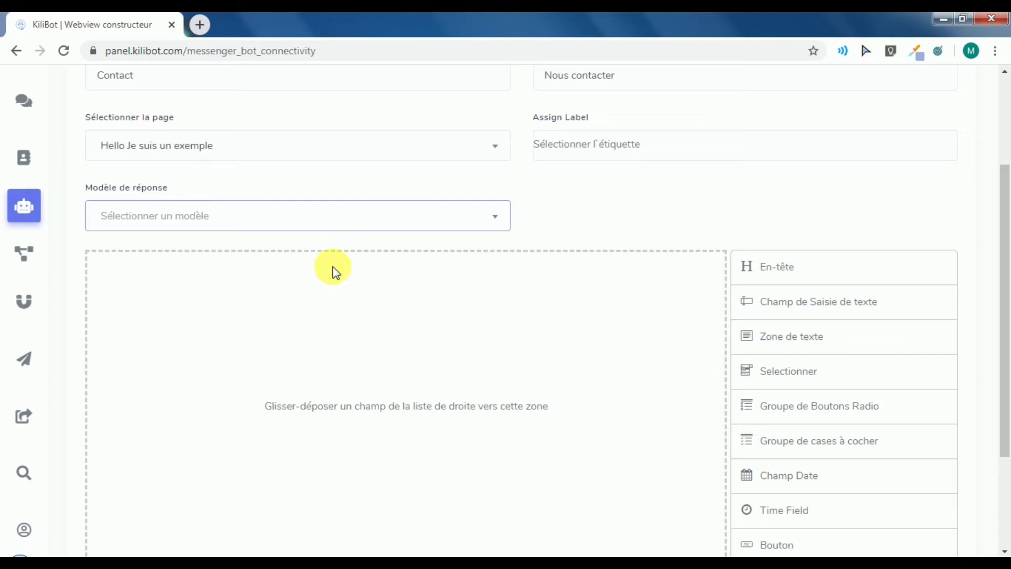
{"action": "scroll", "coordinate": [553, 190], "scroll_direction": "up", "scroll_amount": 3}
{"action": "scroll", "coordinate": [547, 170], "scroll_direction": "down", "scroll_amount": 6}
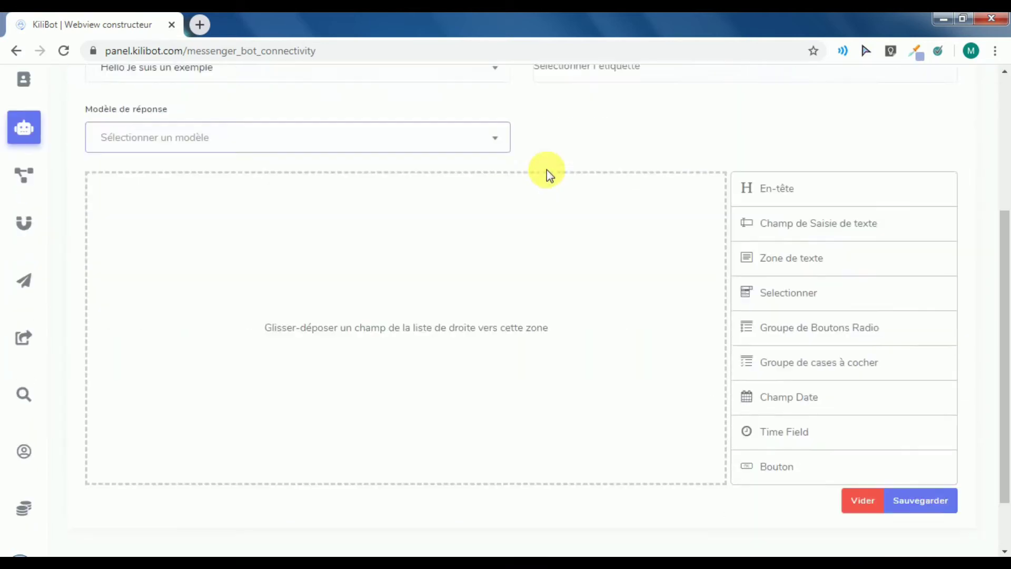
{"action": "scroll", "coordinate": [528, 185], "scroll_direction": "up", "scroll_amount": 4}
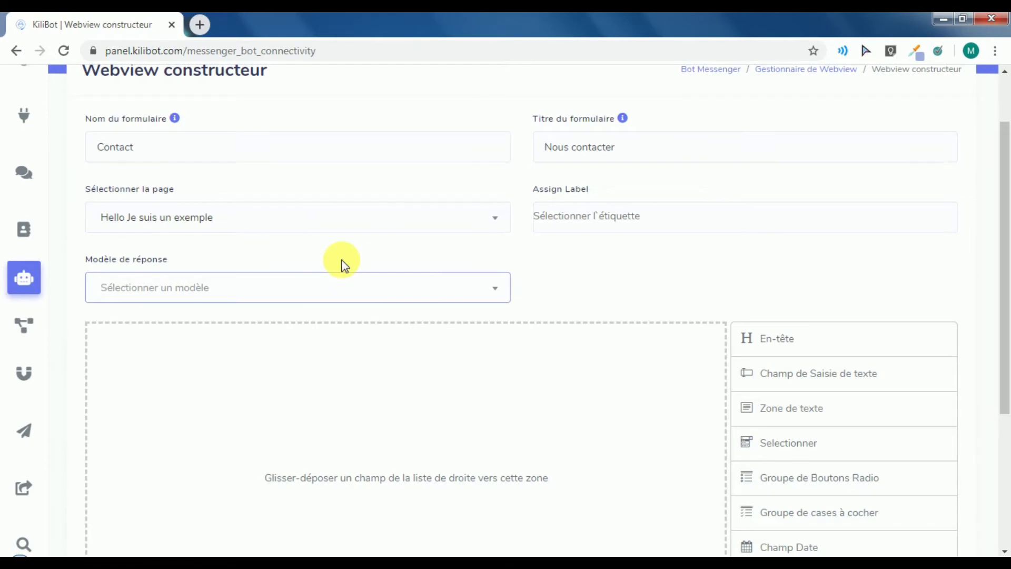
{"action": "scroll", "coordinate": [321, 227], "scroll_direction": "down", "scroll_amount": 3}
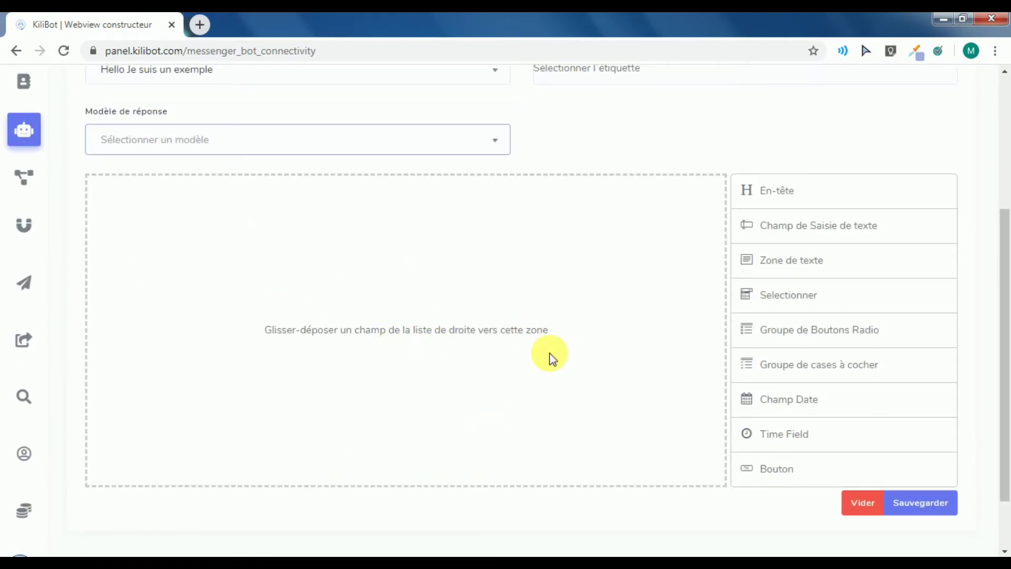
{"action": "scroll", "coordinate": [548, 355], "scroll_direction": "up", "scroll_amount": 3}
{"action": "scroll", "coordinate": [583, 338], "scroll_direction": "down", "scroll_amount": 4}
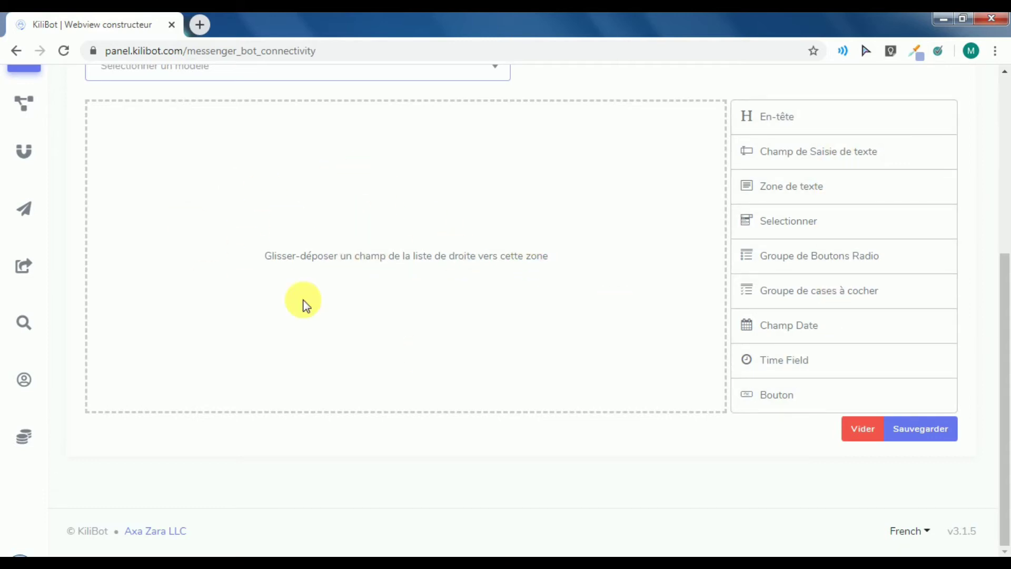
{"action": "left_click", "coordinate": [363, 244]}
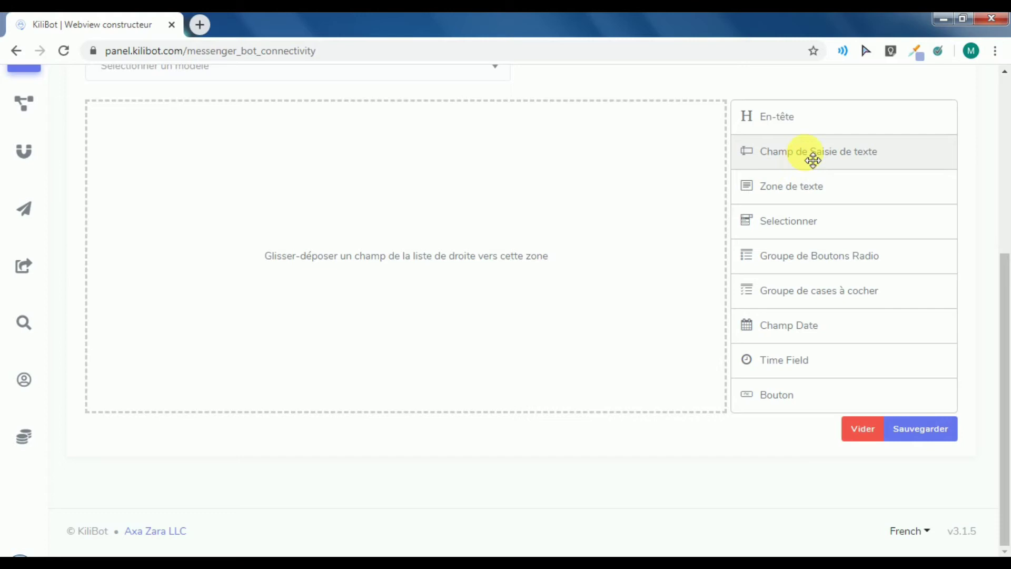
Add a text input field (Champ de Saisie de texte) to the empty form and make it mandatory
{"action": "left_click_drag", "start_coordinate": [865, 158], "coordinate": [444, 139]}
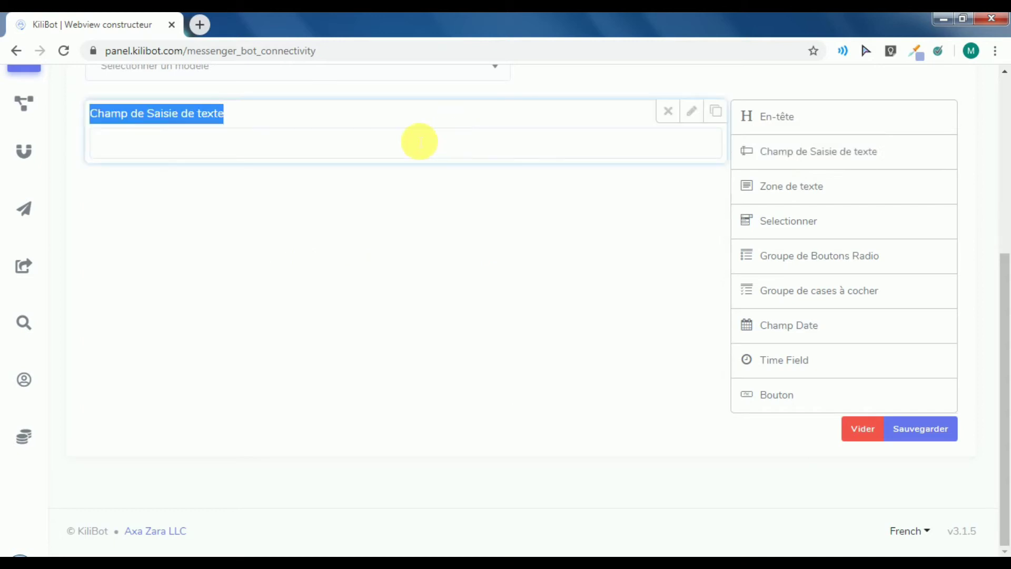
{"action": "left_click", "coordinate": [291, 137]}
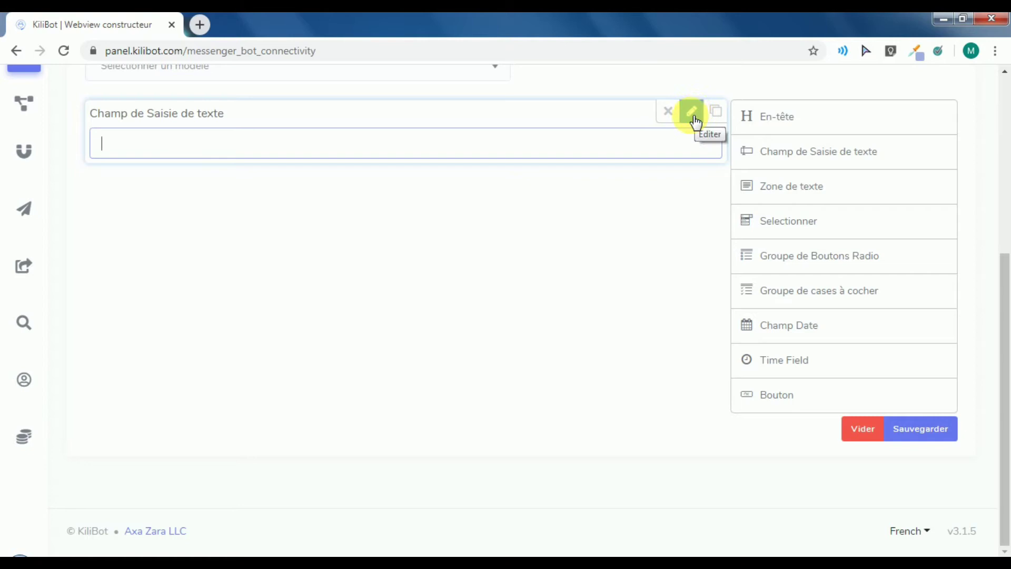
{"action": "left_click", "coordinate": [692, 113]}
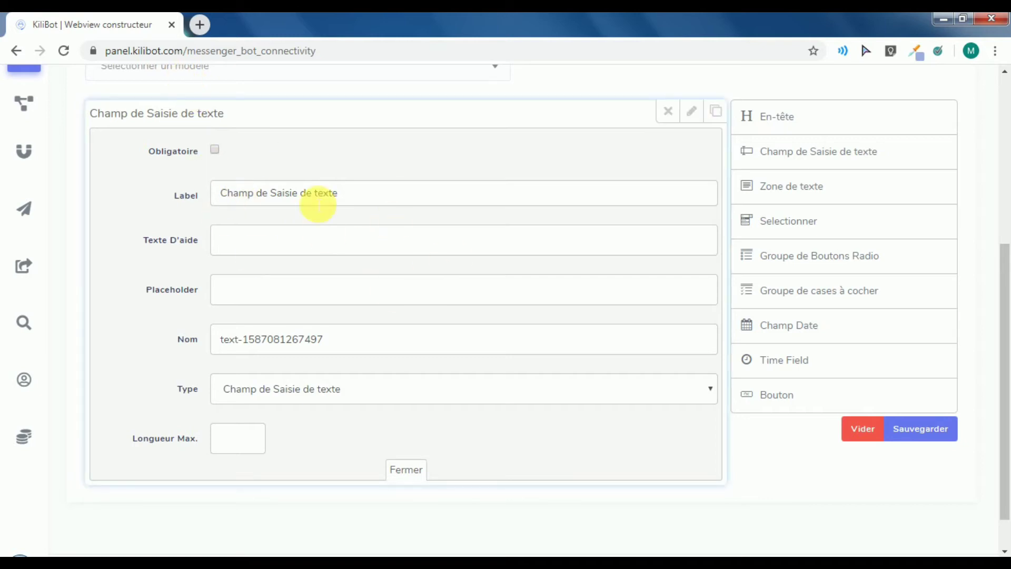
{"action": "left_click", "coordinate": [215, 150]}
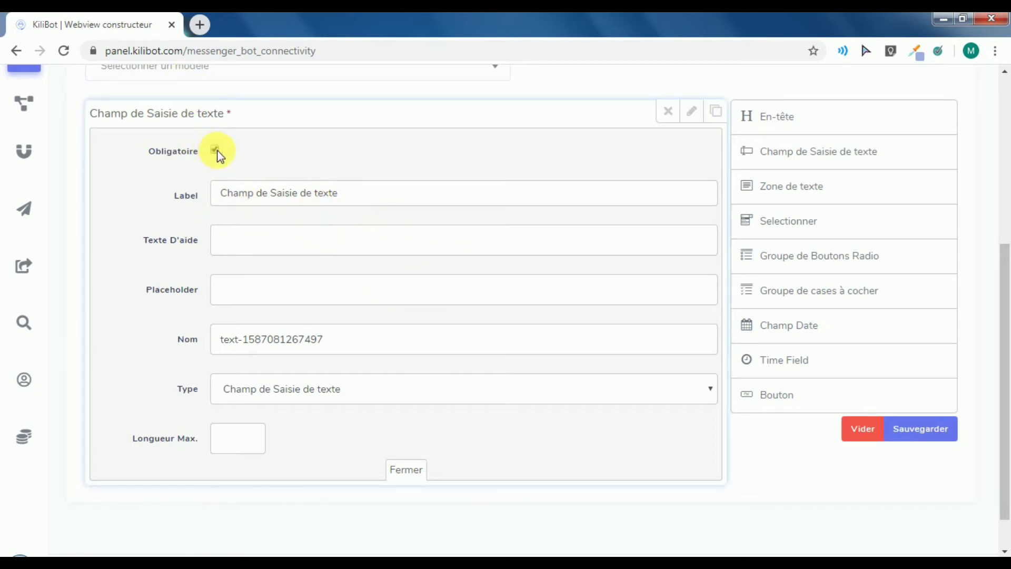
{"action": "double_click", "coordinate": [232, 178]}
{"action": "left_click", "coordinate": [692, 111]}
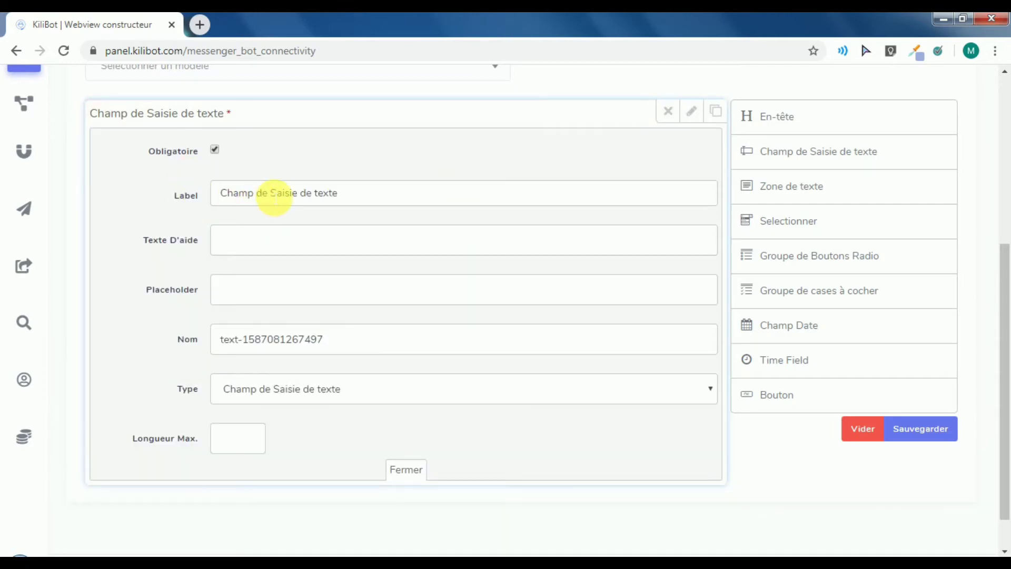
Set the text field's label to "Nom & Prénom"
{"action": "triple_click", "coordinate": [275, 197]}
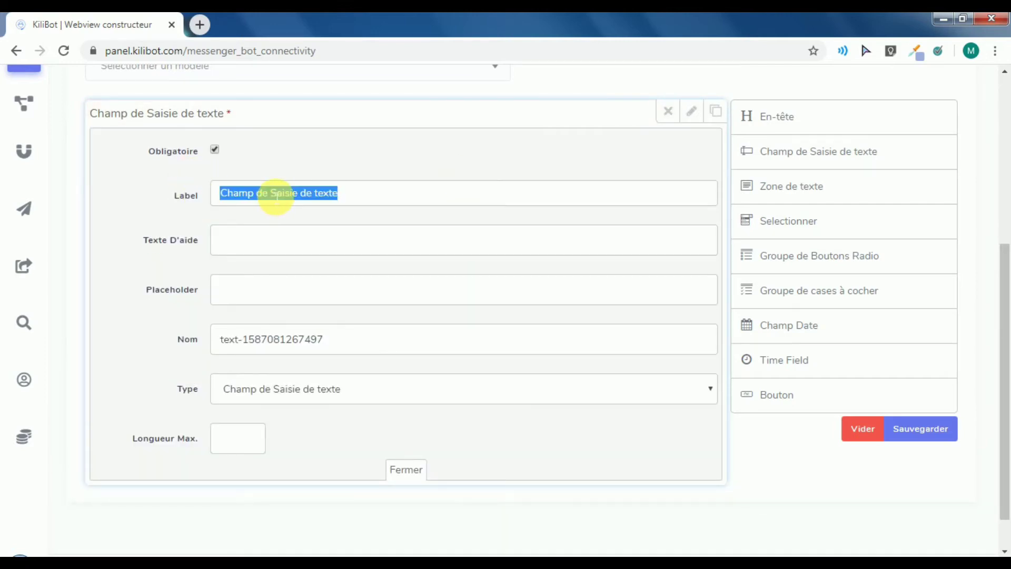
{"action": "type", "text": "Nopm"}
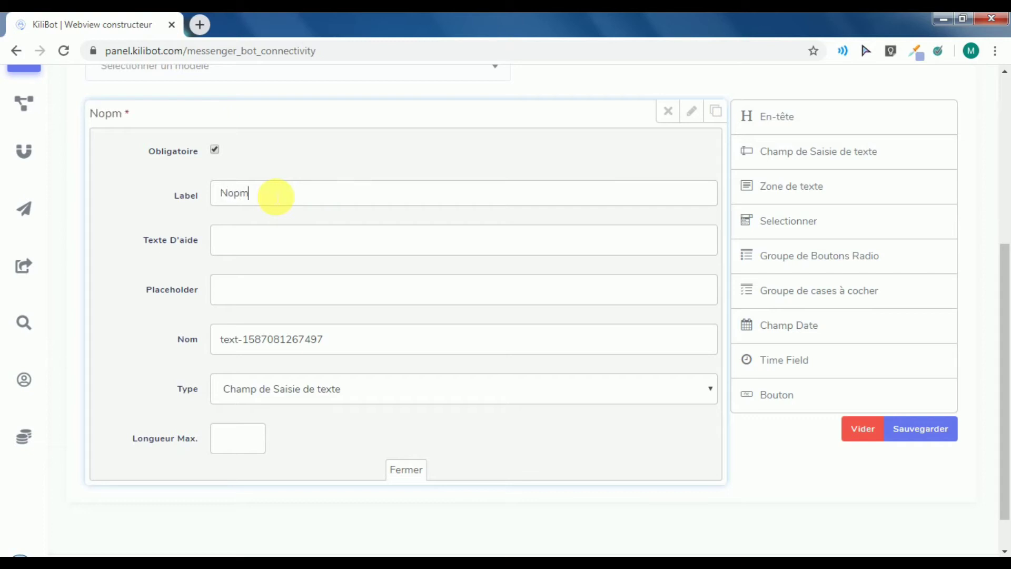
{"action": "key", "text": "BackSpace"}
{"action": "key", "text": "BackSpace"}
{"action": "type", "text": "m & Prénom"}
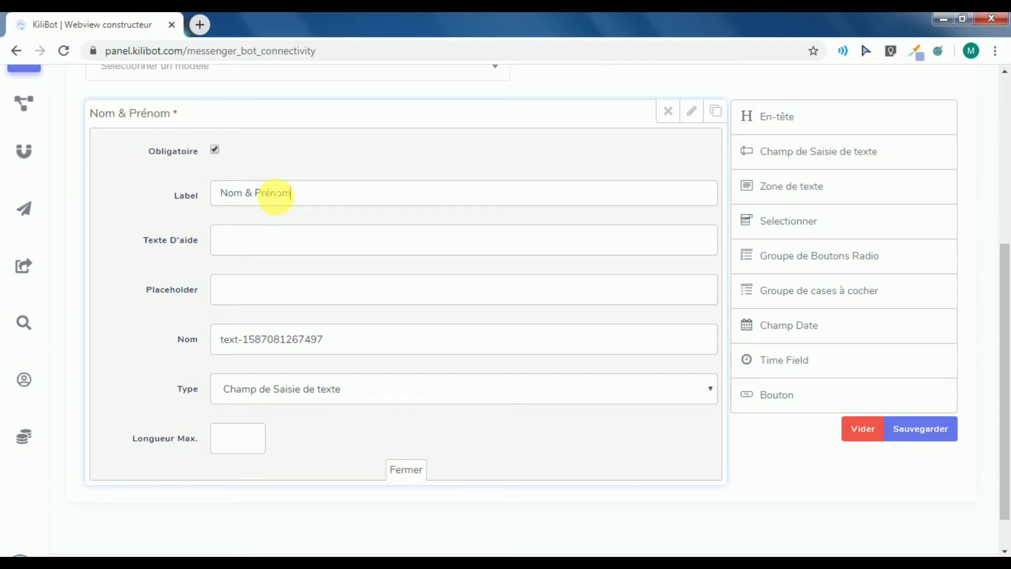
Set the "Nom & Prénom" field's help text to "Veuillez indiquer votre nom et prénom."
{"action": "left_click", "coordinate": [258, 240]}
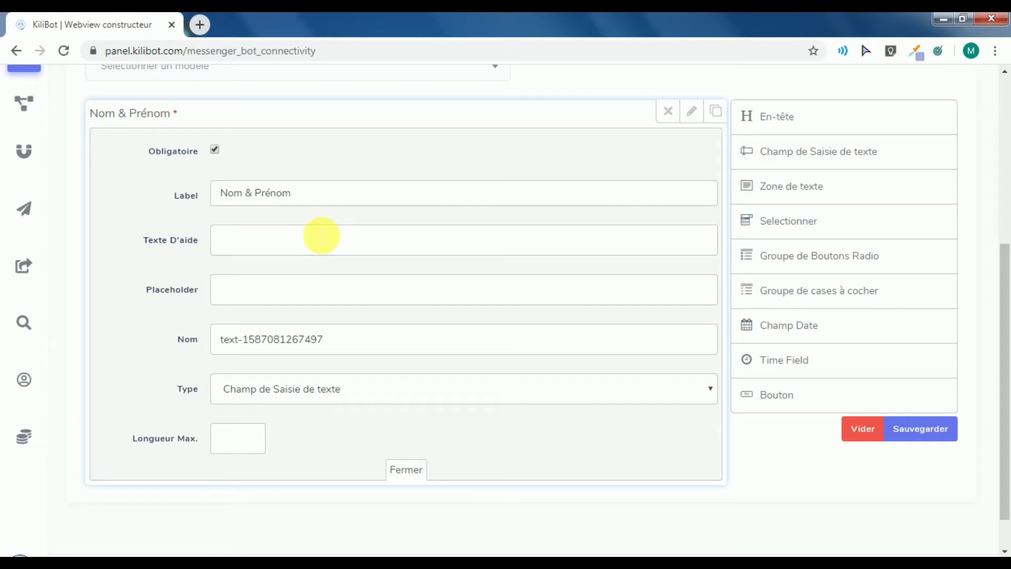
{"action": "type", "text": "Veuillez indiquer votre no"}
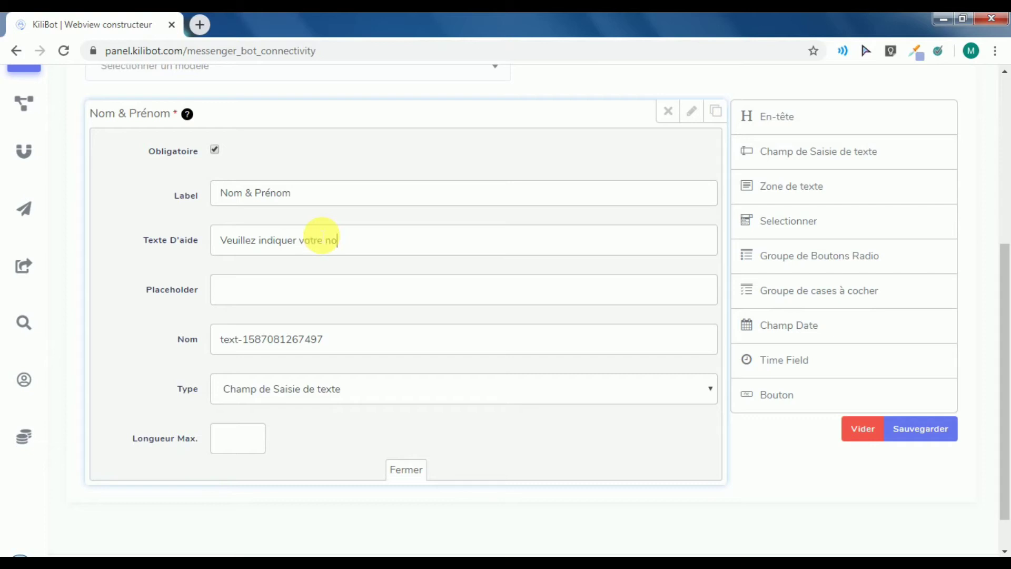
{"action": "type", "text": "m et prénom."}
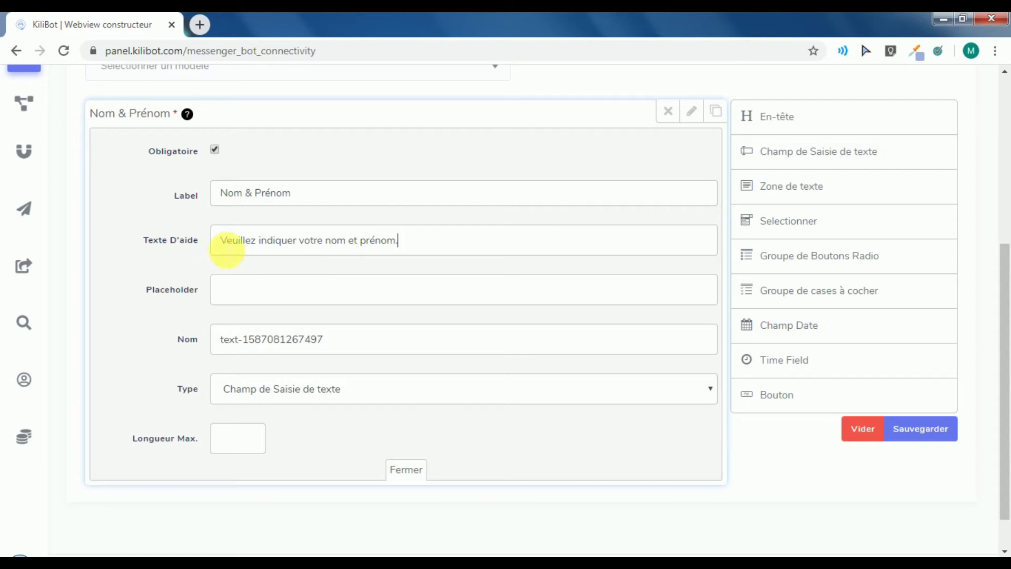
Set the internal name (Nom) of the "Nom & Prénom" field to "nometprenom"
{"action": "left_click", "coordinate": [242, 297]}
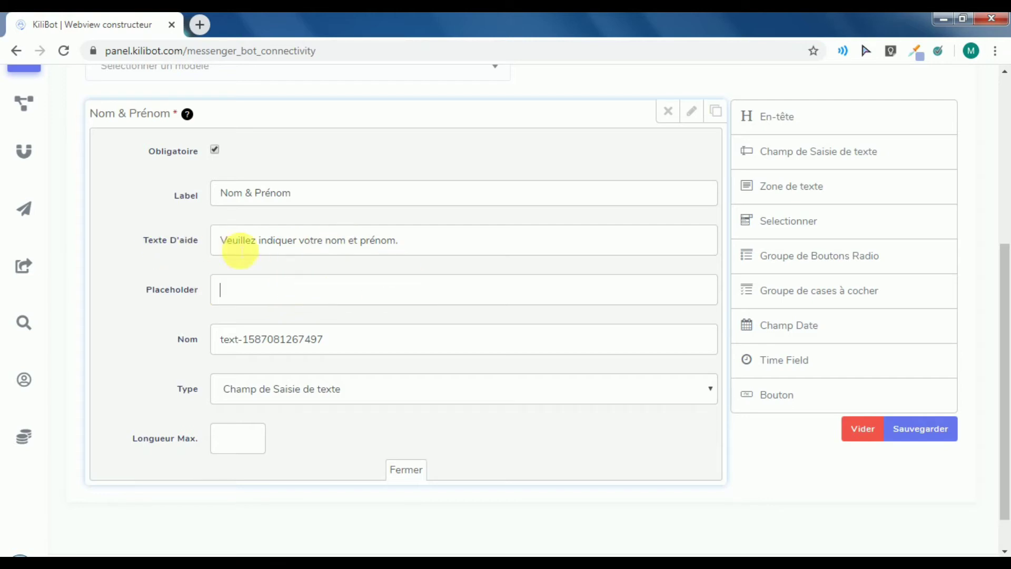
{"action": "mouse_move", "coordinate": [190, 117]}
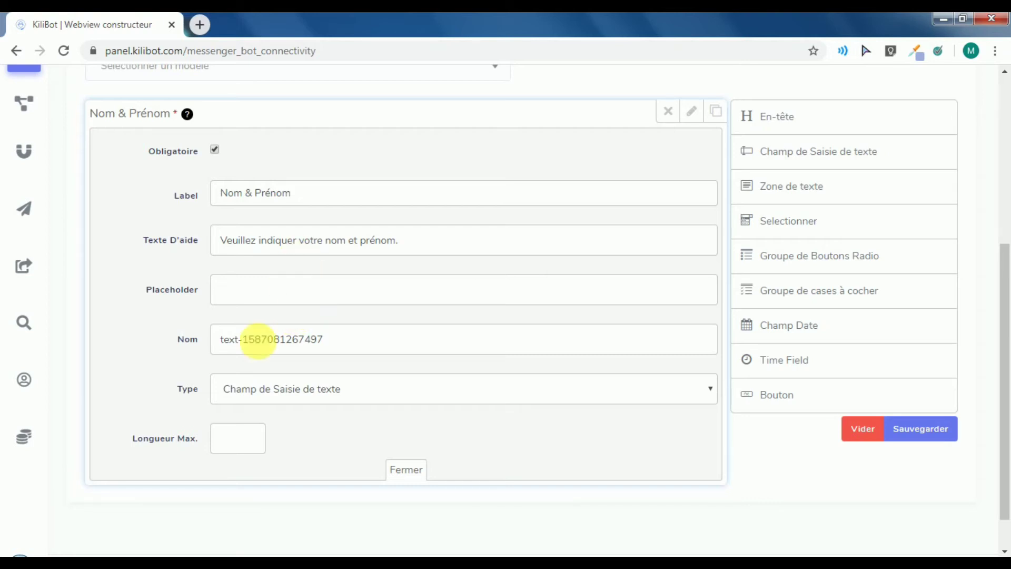
{"action": "left_click", "coordinate": [185, 339]}
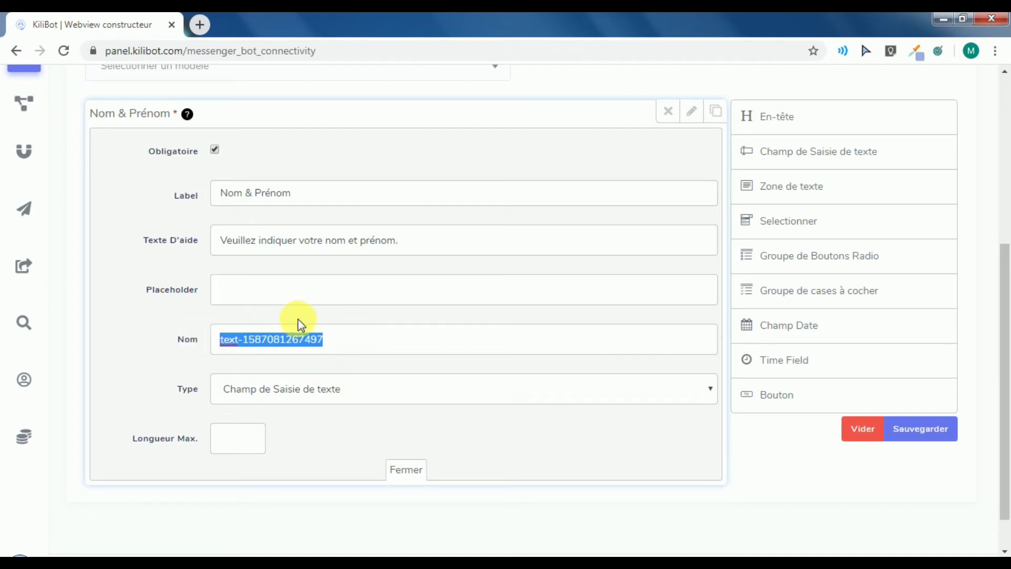
{"action": "type", "text": "nometprenom"}
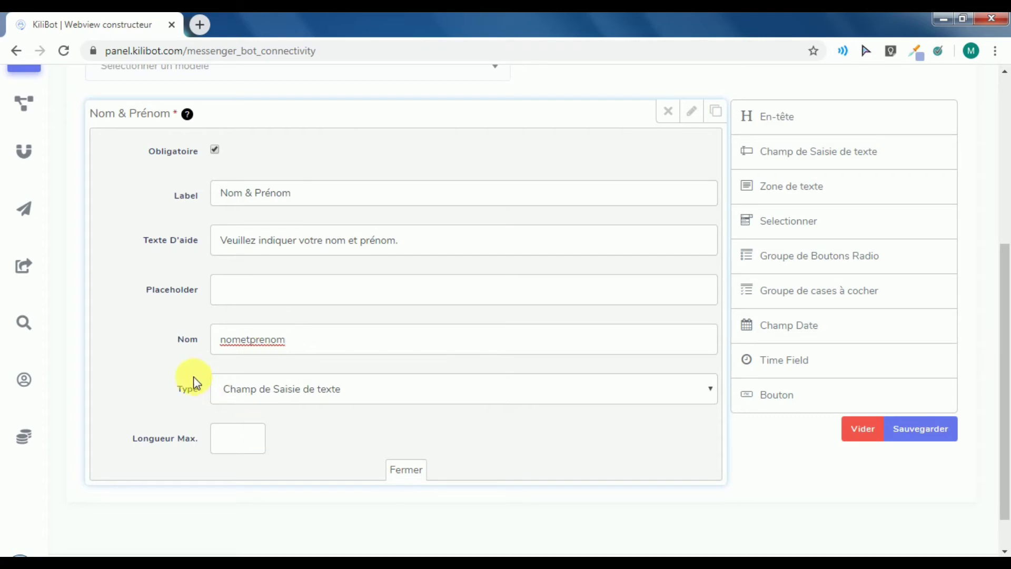
Choose "Champ de Saisie de texte" as the "Nom & Prénom" field's type and close the field's settings
{"action": "left_click", "coordinate": [294, 400]}
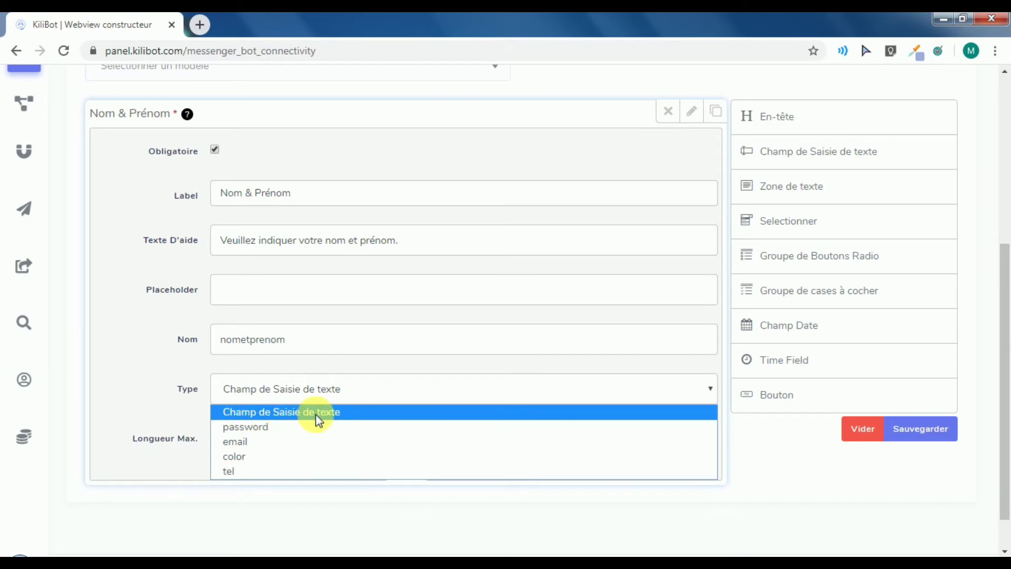
{"action": "left_click", "coordinate": [294, 414]}
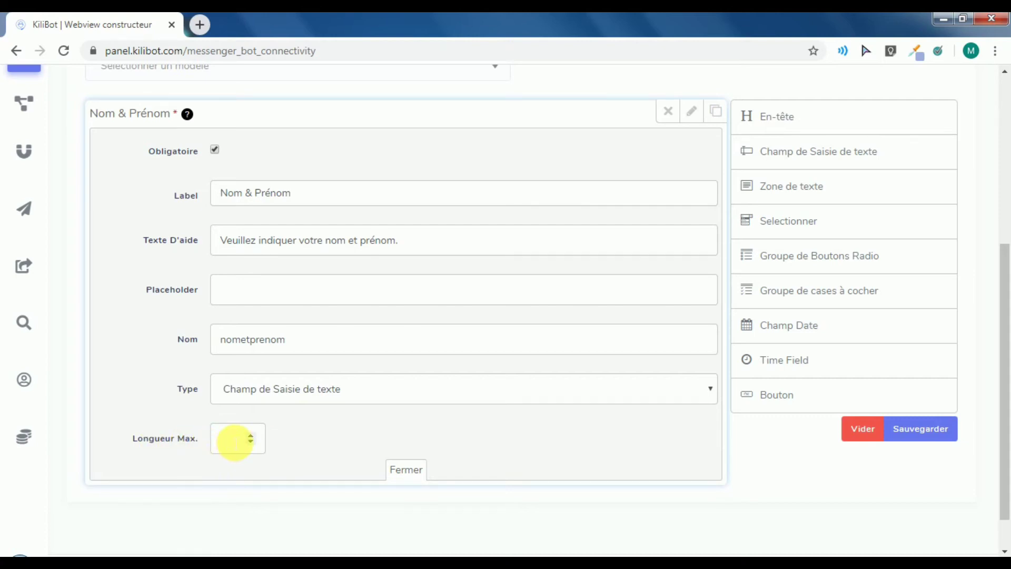
{"action": "left_click", "coordinate": [235, 441]}
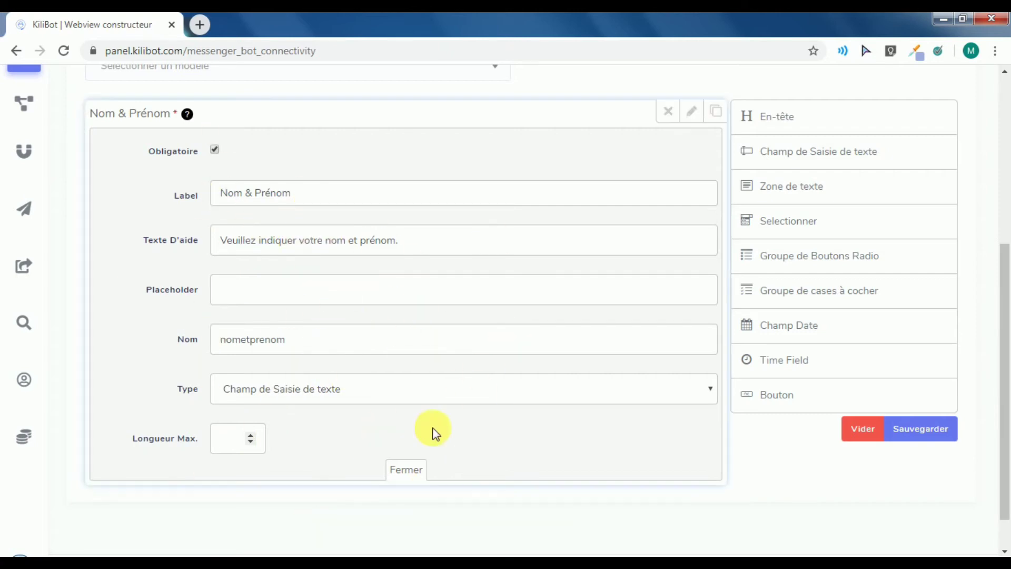
{"action": "left_click", "coordinate": [405, 469]}
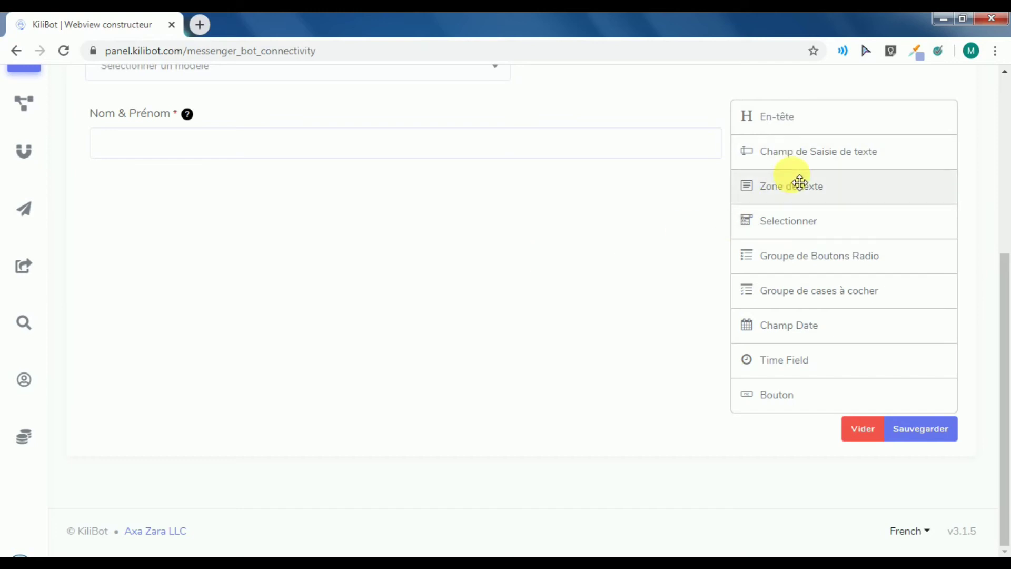
Add a mandatory text area (Zone de texte) below "Nom & Prénom" with the label "Laisser votre message"
{"action": "left_click_drag", "start_coordinate": [813, 191], "coordinate": [718, 192]}
{"action": "left_click", "coordinate": [524, 215]}
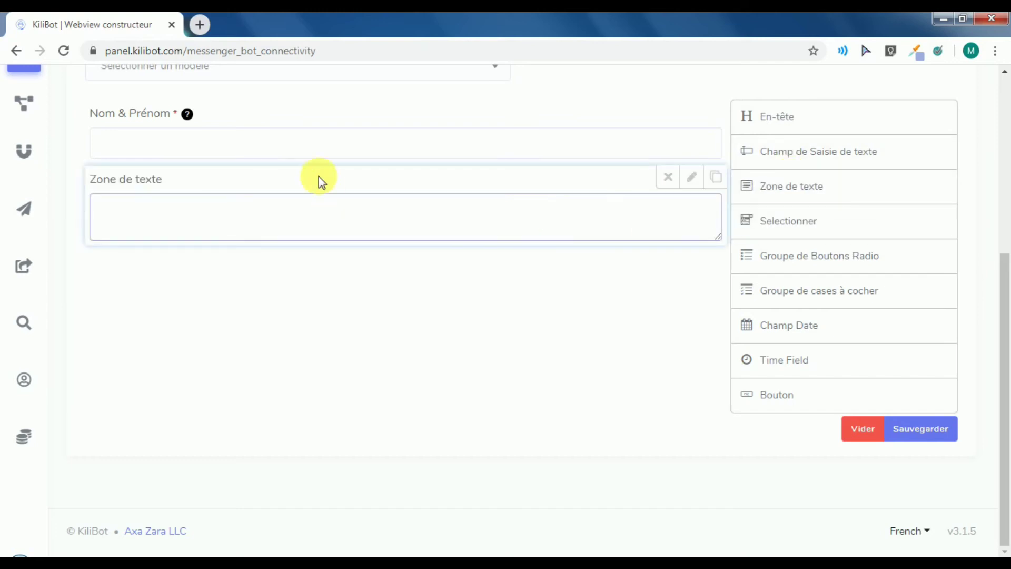
{"action": "left_click", "coordinate": [691, 179]}
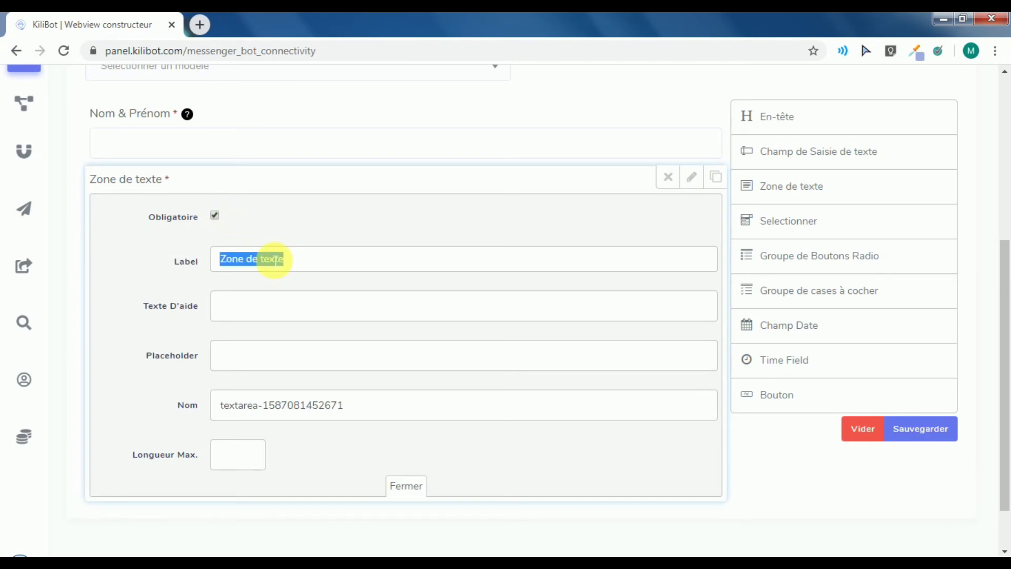
{"action": "type", "text": "Laisser votre message"}
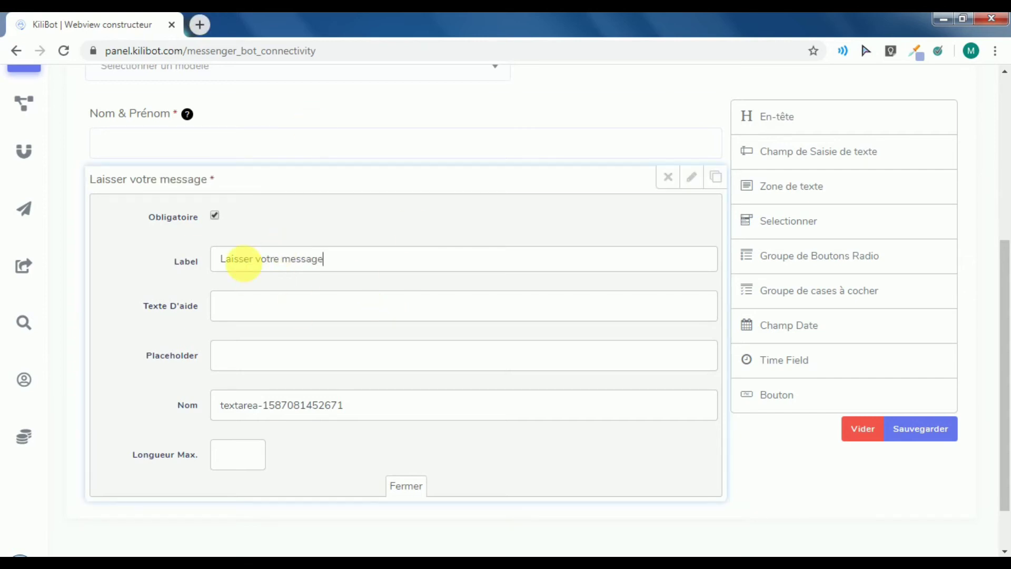
Set the text area's name to "message" and its maximum length to 500, and close its settings
{"action": "triple_click", "coordinate": [284, 410]}
{"action": "type", "text": "mess"}
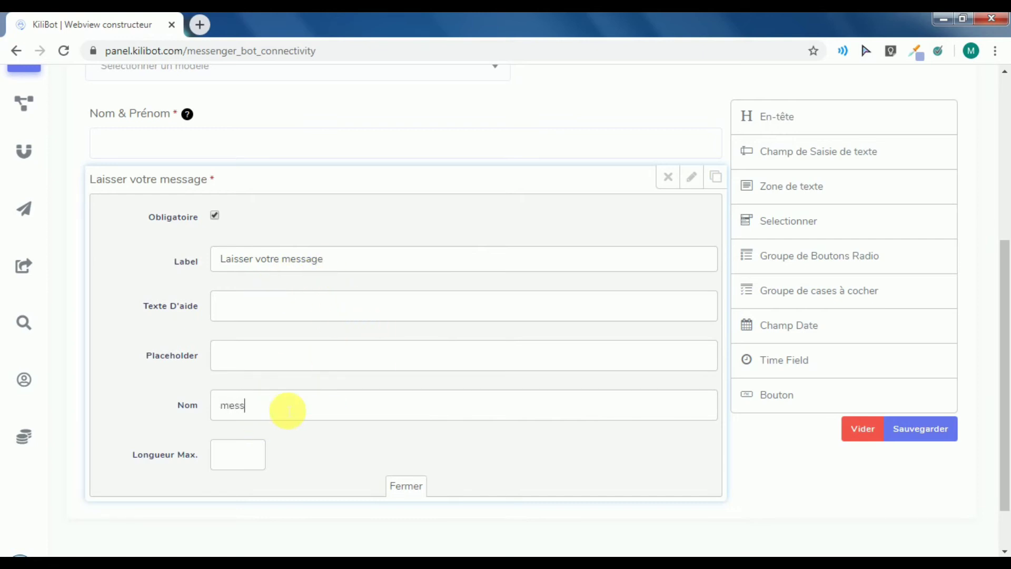
{"action": "scroll", "coordinate": [316, 395], "scroll_direction": "up", "scroll_amount": 2}
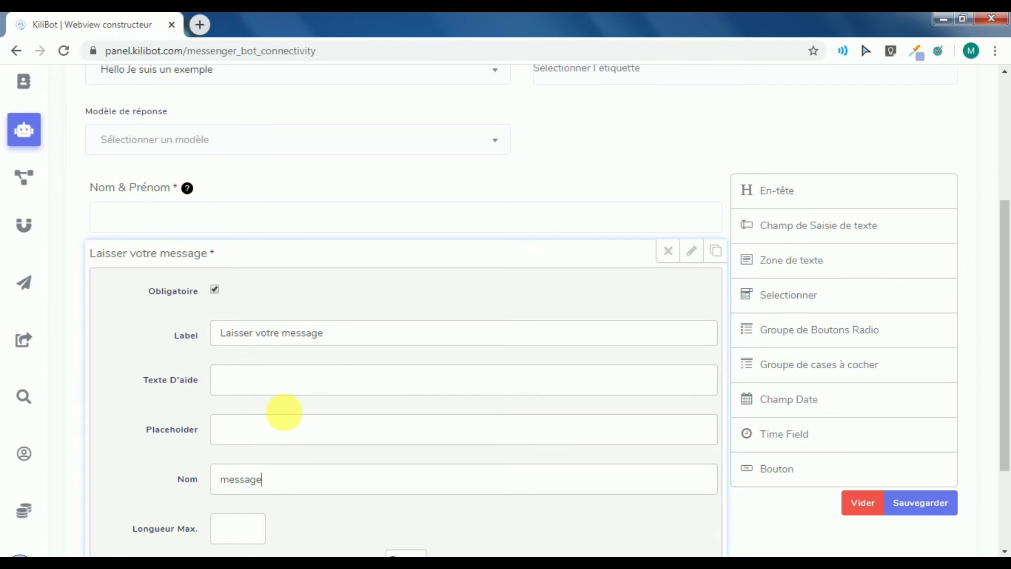
{"action": "scroll", "coordinate": [282, 411], "scroll_direction": "down", "scroll_amount": 3}
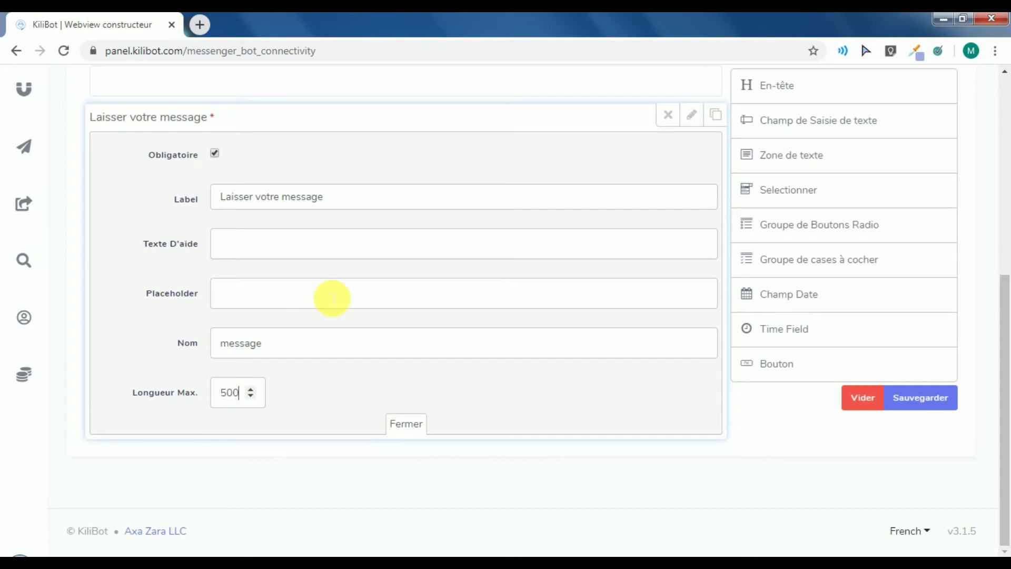
{"action": "left_click", "coordinate": [406, 427]}
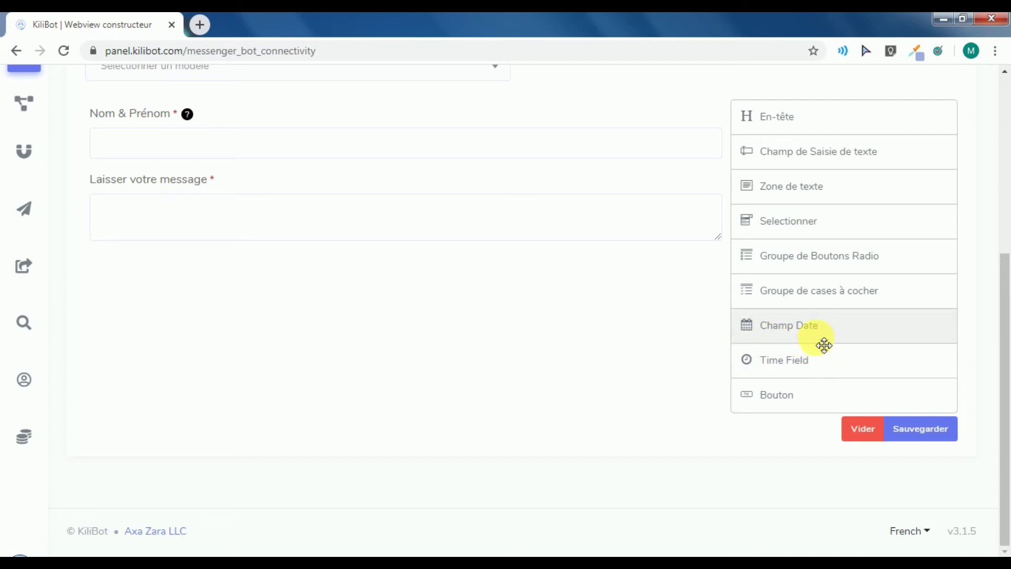
Add a date field (Champ Date) below the message area and make it mandatory
{"action": "mouse_move", "coordinate": [811, 338]}
{"action": "left_mouse_down"}
{"action": "mouse_move", "coordinate": [696, 336]}
{"action": "mouse_move", "coordinate": [480, 300]}
{"action": "left_mouse_up"}
{"action": "left_click", "coordinate": [690, 260]}
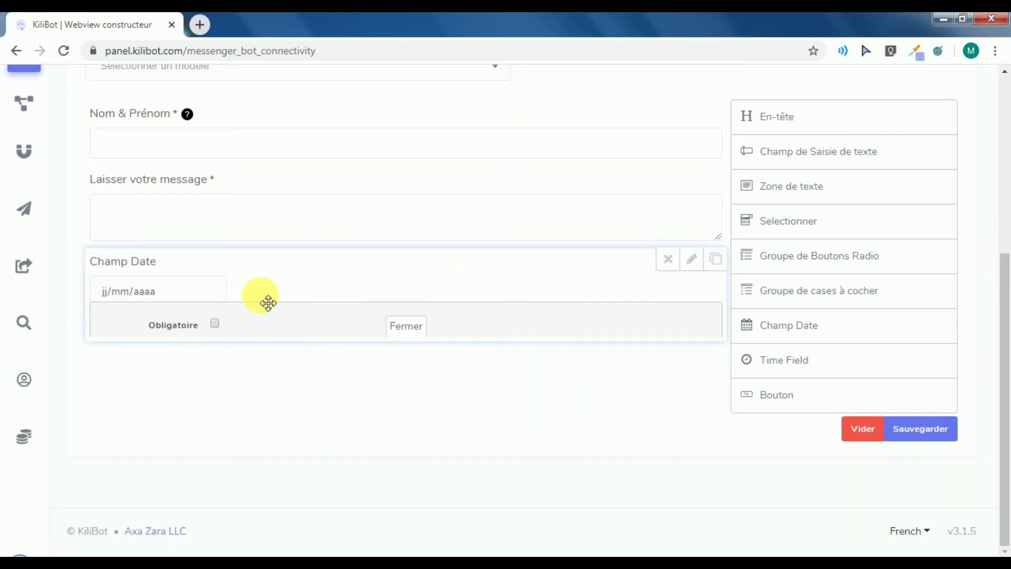
{"action": "left_click", "coordinate": [215, 298]}
Set the date field's label to "Date du rendez-vous" and its name to "date", and close its settings
{"action": "left_click", "coordinate": [255, 340]}
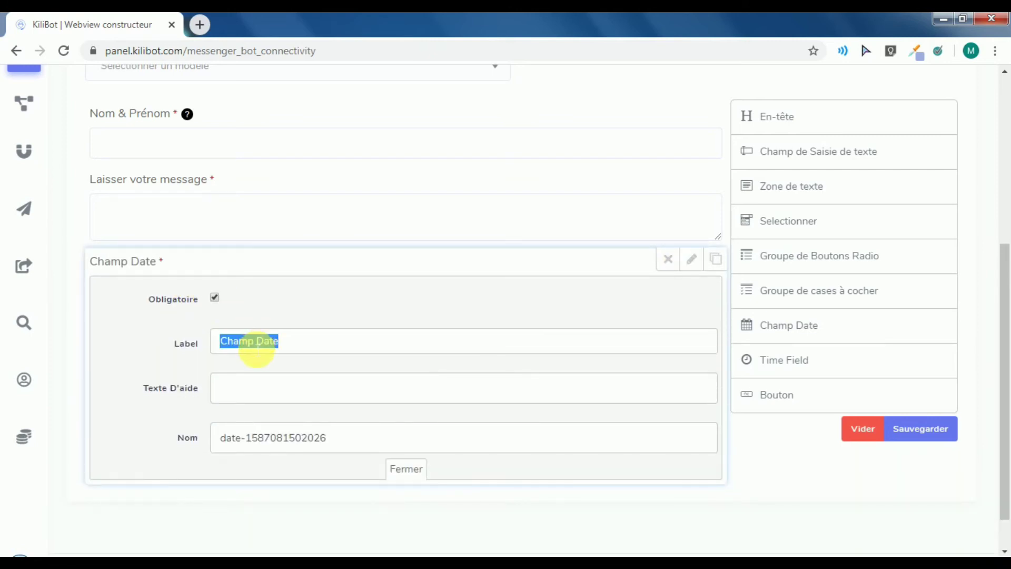
{"action": "type", "text": "Date du rend"}
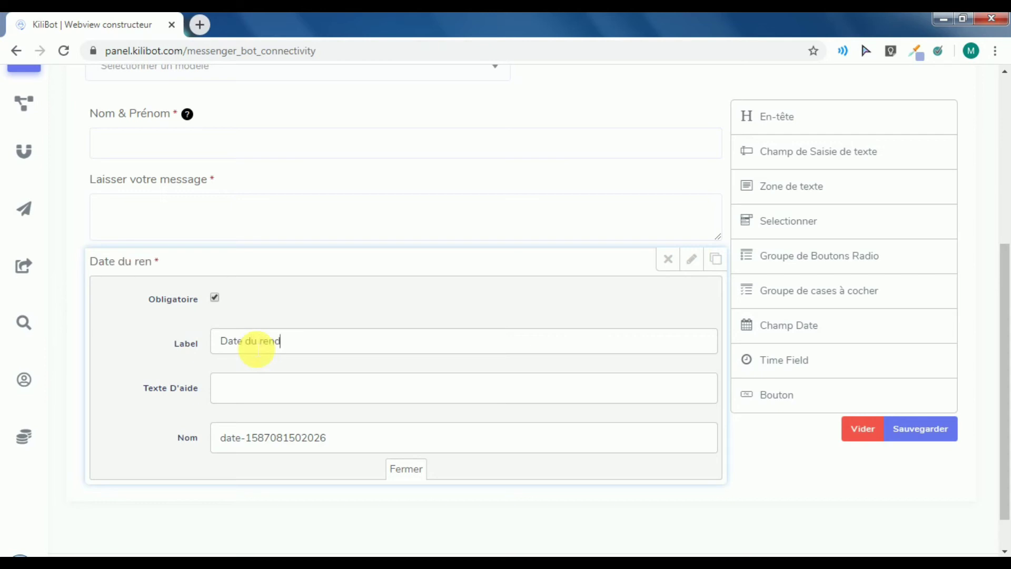
{"action": "type", "text": "ez-vous"}
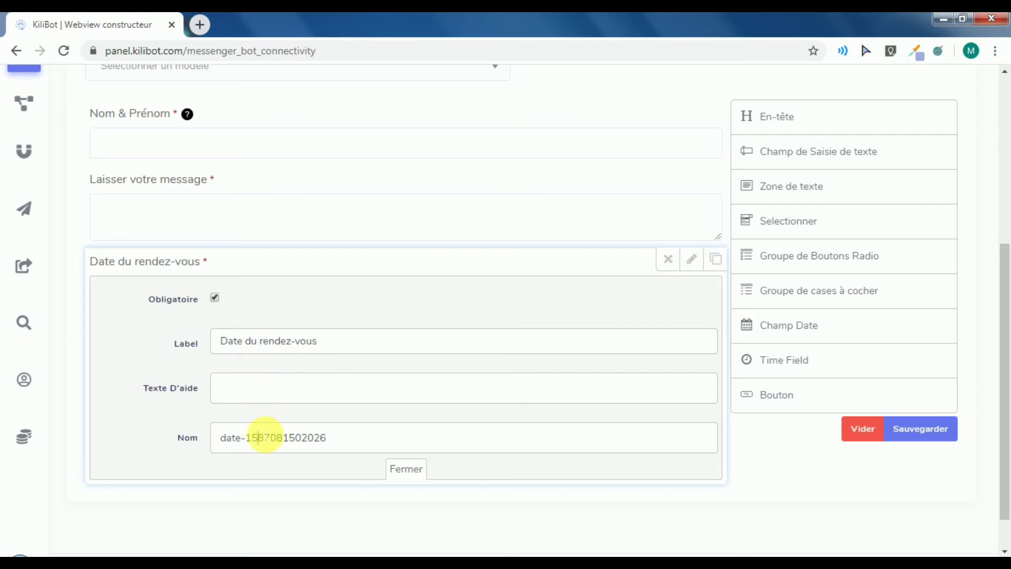
{"action": "type", "text": "d"}
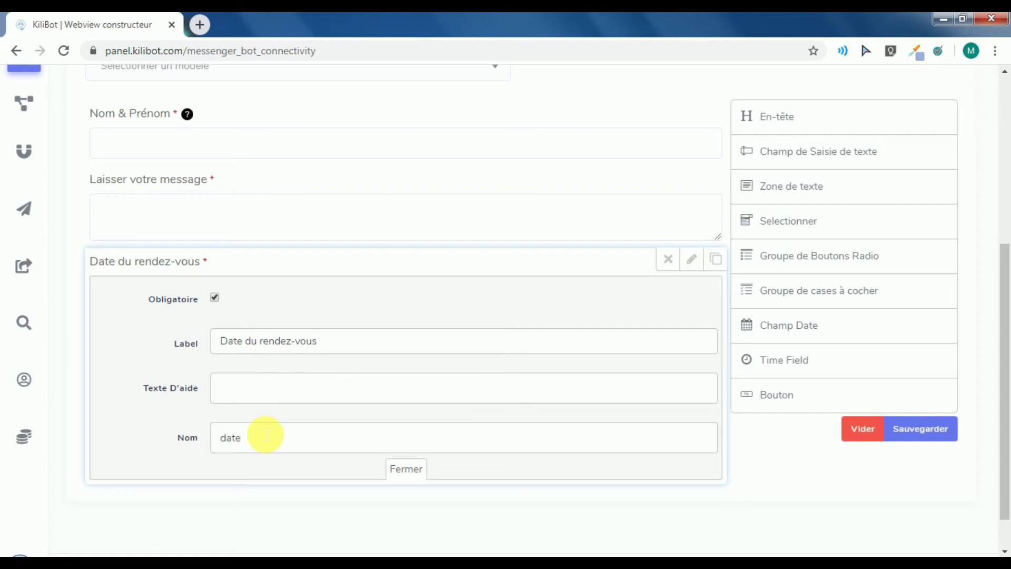
{"action": "left_click", "coordinate": [422, 468]}
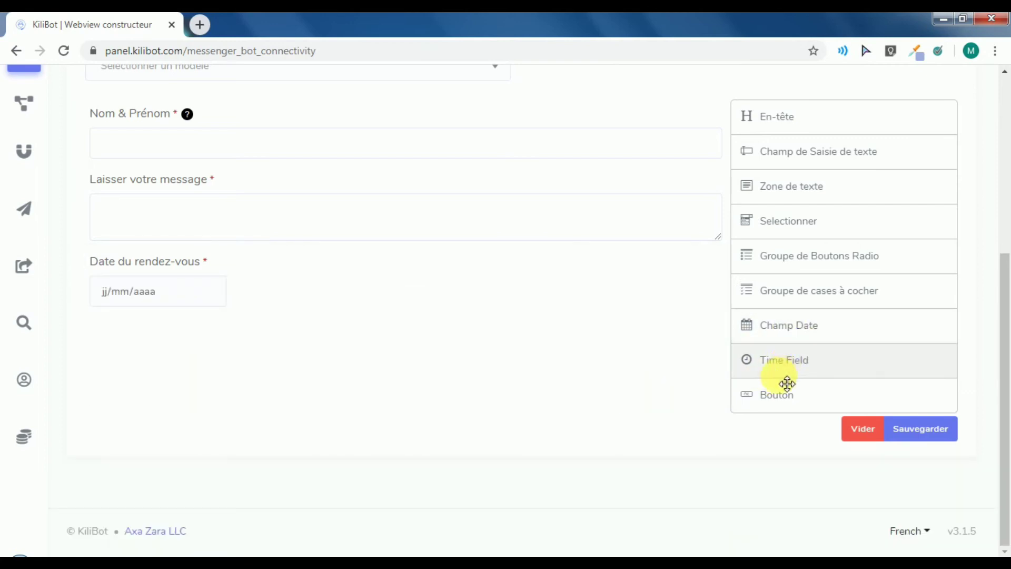
Add a time field (Time Field) below "Date du rendez-vous" and make it mandatory
{"action": "left_click_drag", "start_coordinate": [825, 362], "coordinate": [413, 357]}
{"action": "double_click", "coordinate": [337, 295]}
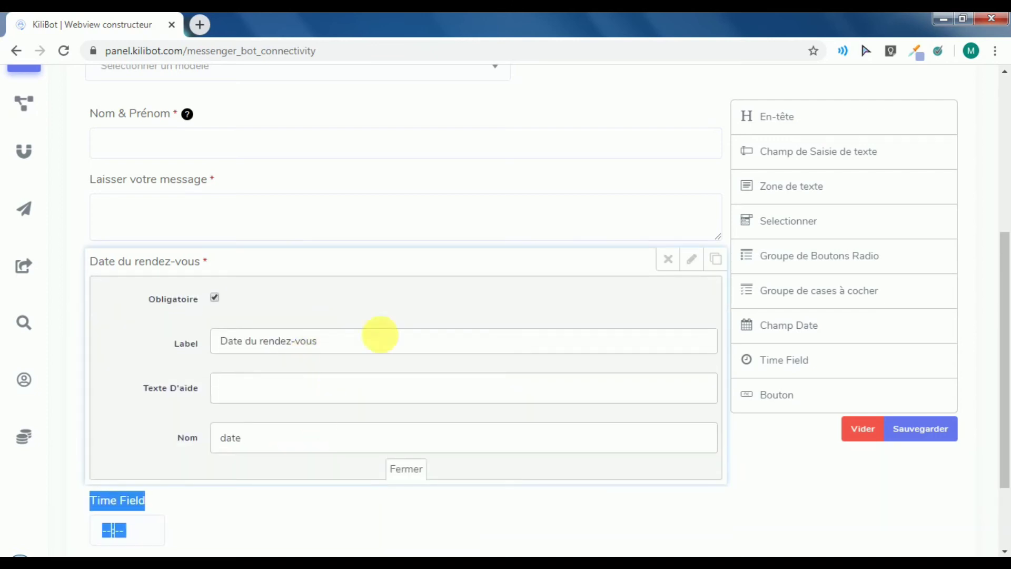
{"action": "left_click", "coordinate": [692, 262]}
{"action": "double_click", "coordinate": [449, 347]}
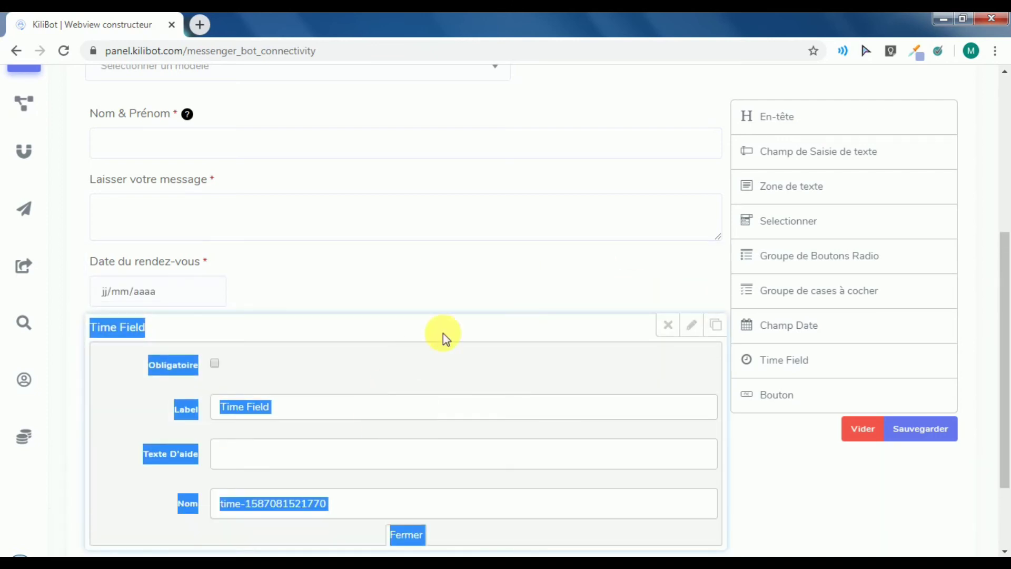
{"action": "double_click", "coordinate": [603, 380]}
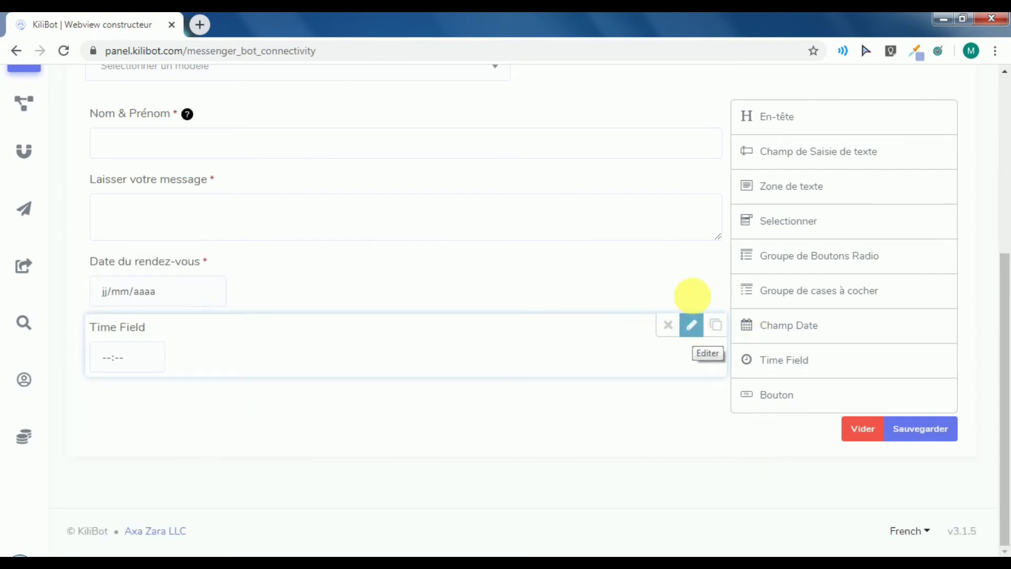
{"action": "left_click", "coordinate": [693, 333]}
{"action": "scroll", "coordinate": [603, 388], "scroll_direction": "down", "scroll_amount": 2}
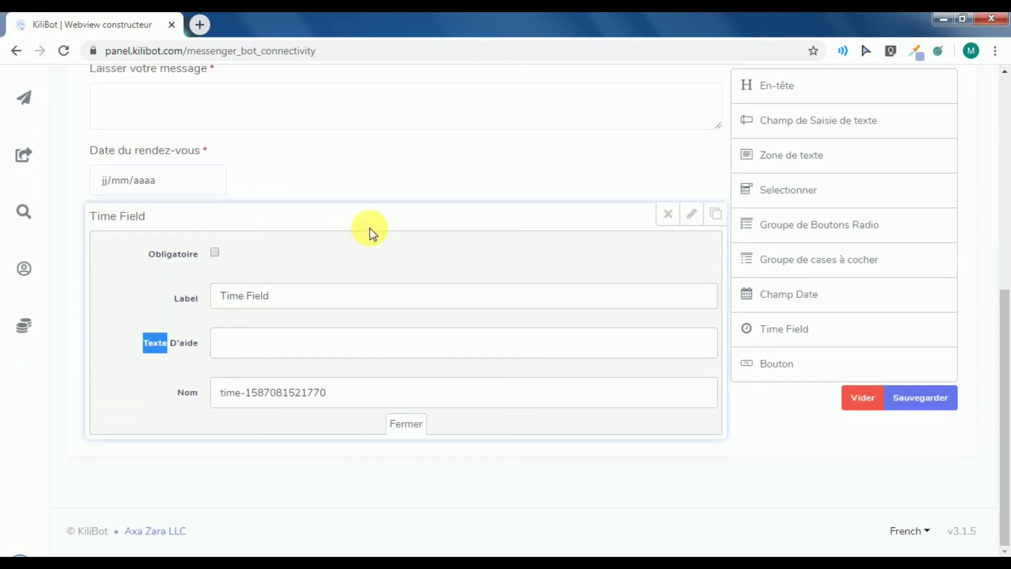
{"action": "left_click", "coordinate": [215, 251]}
Set the time field's label to "Heure du rendez-vous :" and its name to "heure", and close its settings
{"action": "triple_click", "coordinate": [263, 305]}
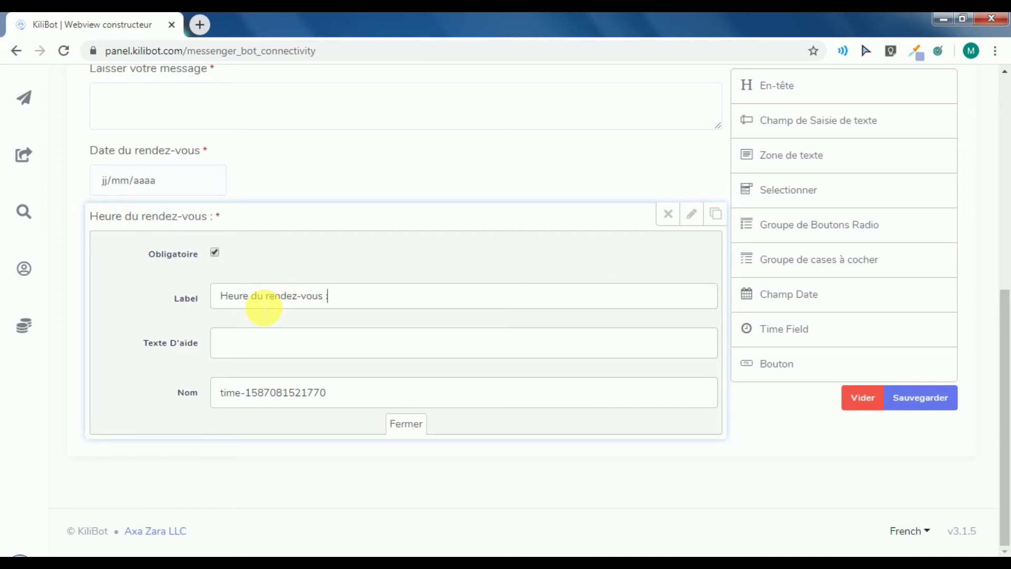
{"action": "triple_click", "coordinate": [282, 393]}
{"action": "type", "text": "heure"}
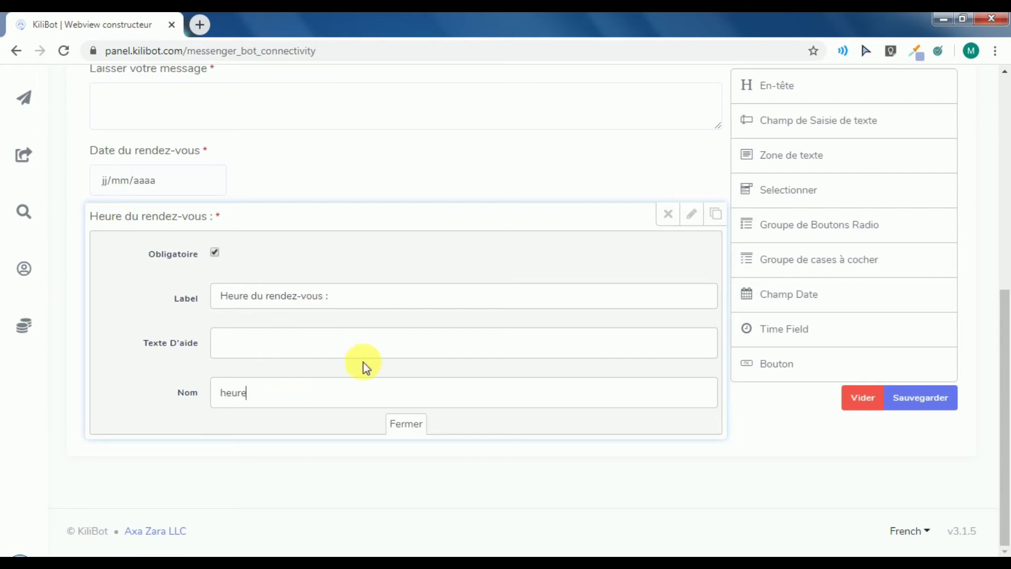
{"action": "left_click", "coordinate": [402, 423]}
Add a button (Bouton) below the appointment time field and set its label to "Soumettre"
{"action": "scroll", "coordinate": [451, 279], "scroll_direction": "up", "scroll_amount": 5}
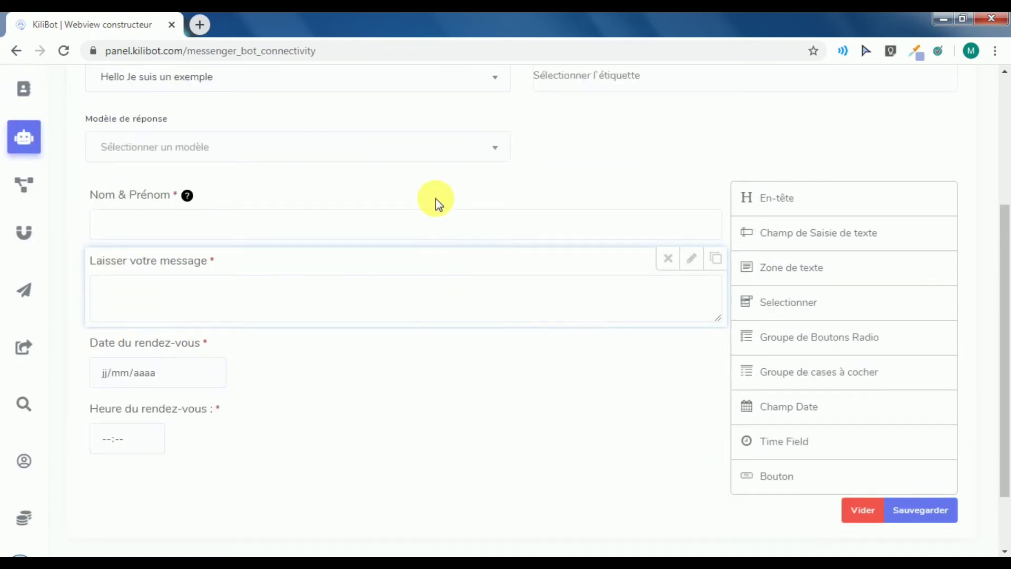
{"action": "scroll", "coordinate": [449, 298], "scroll_direction": "down", "scroll_amount": 5}
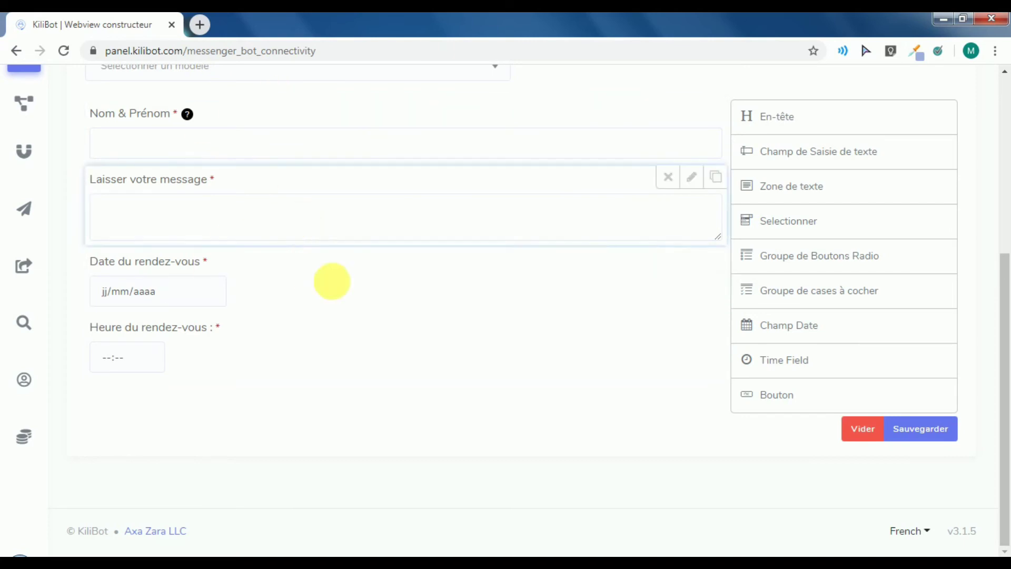
{"action": "left_click_drag", "start_coordinate": [740, 410], "coordinate": [327, 373]}
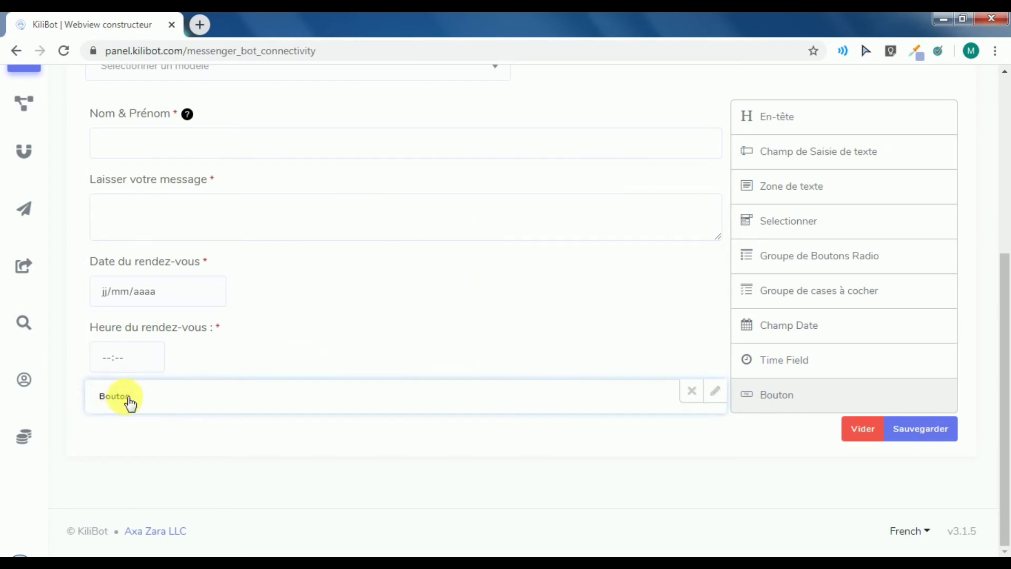
{"action": "left_click", "coordinate": [715, 392]}
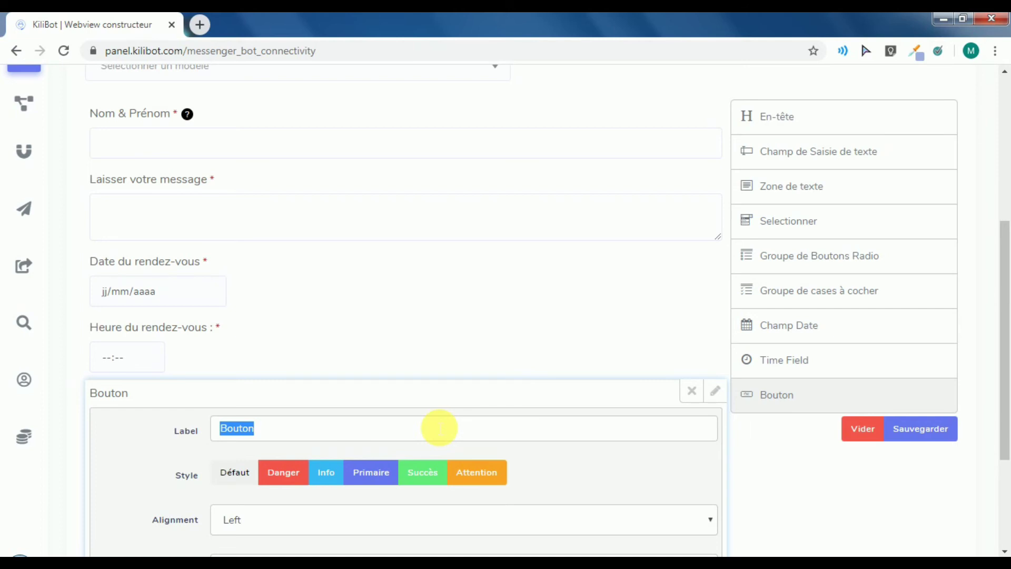
{"action": "key", "text": "BackSpace"}
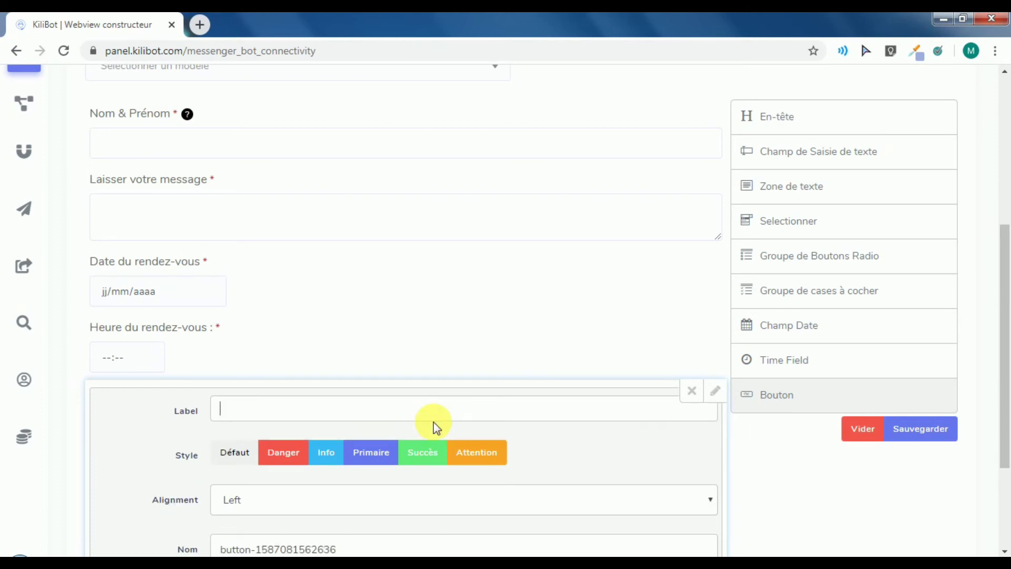
{"action": "type", "text": "Soumettre"}
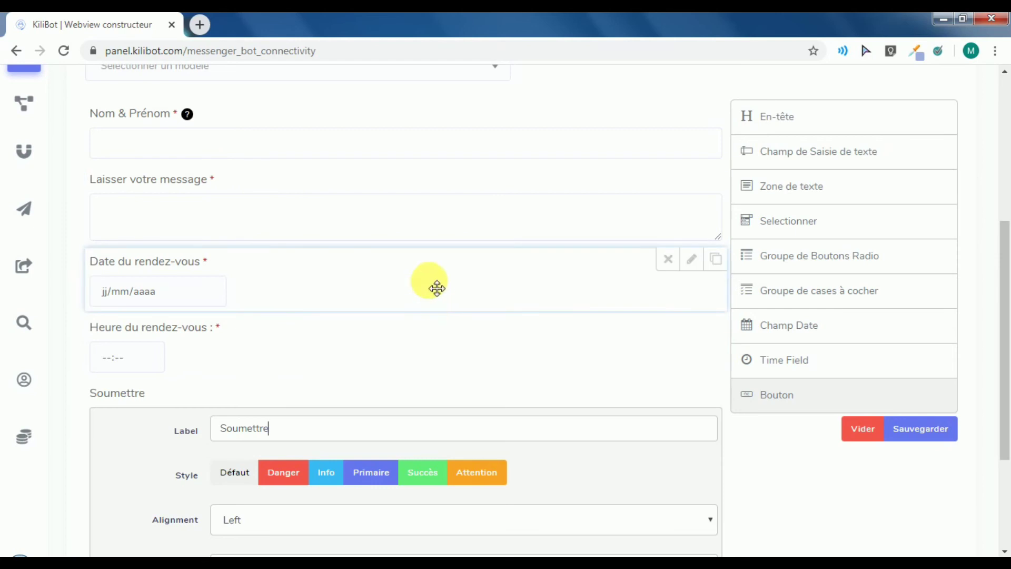
{"action": "scroll", "coordinate": [393, 193], "scroll_direction": "down", "scroll_amount": 3}
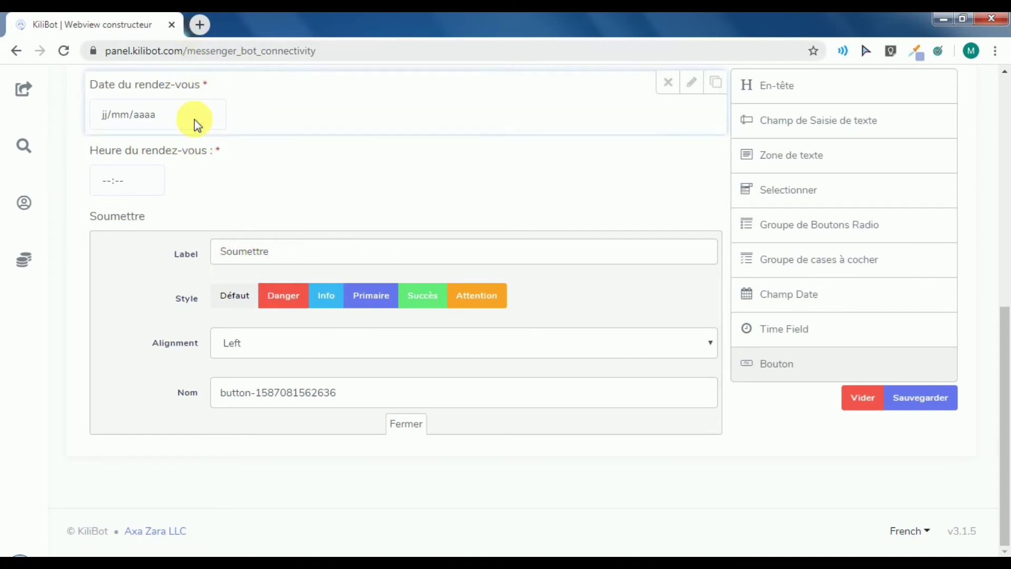
Search the web for "piliapp" in a new browser tab and open PiliApp's Facebook symbols page
{"action": "left_click", "coordinate": [200, 35]}
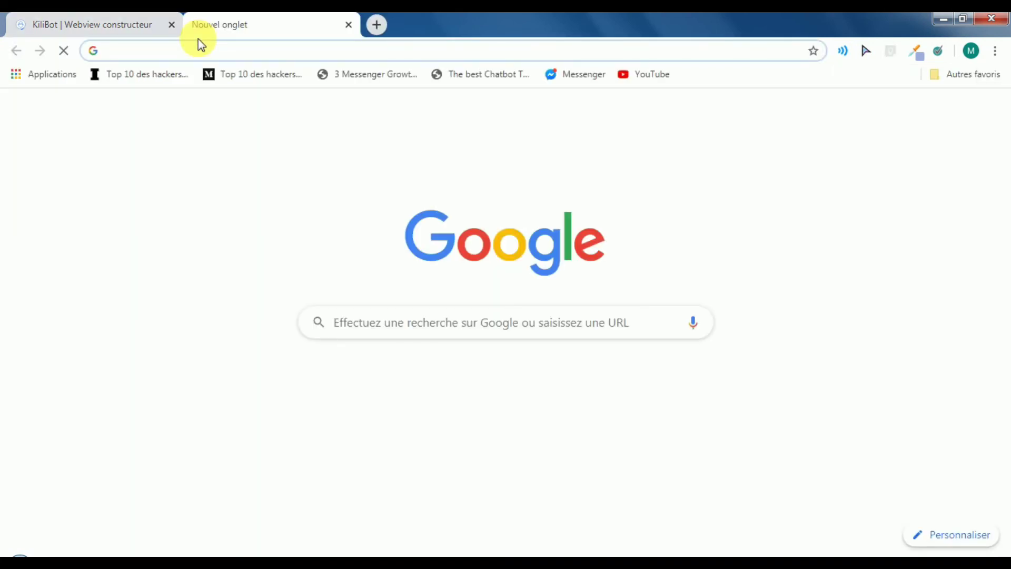
{"action": "type", "text": "piliapp."}
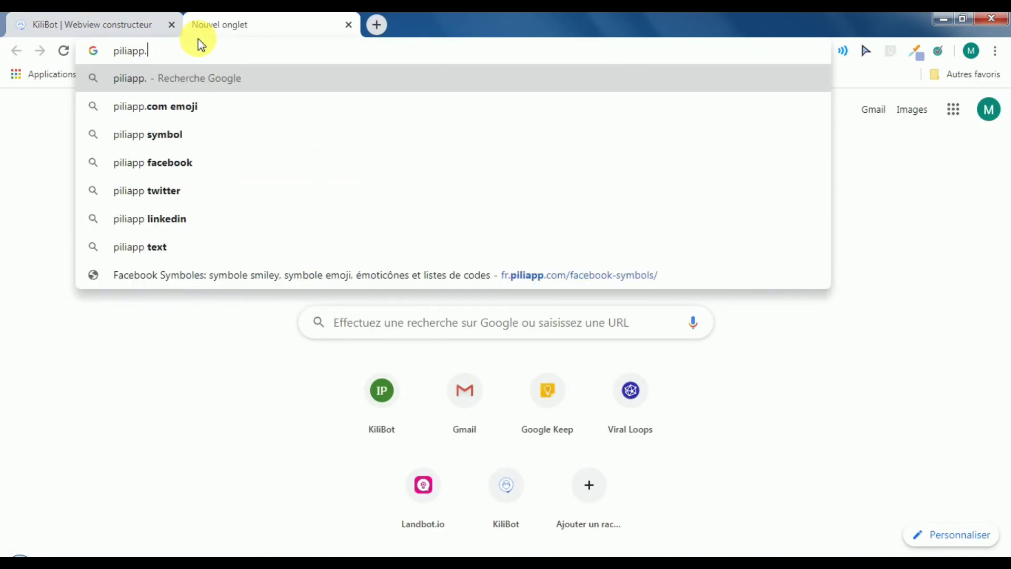
{"action": "key", "text": "BackSpace"}
{"action": "key", "text": "Return"}
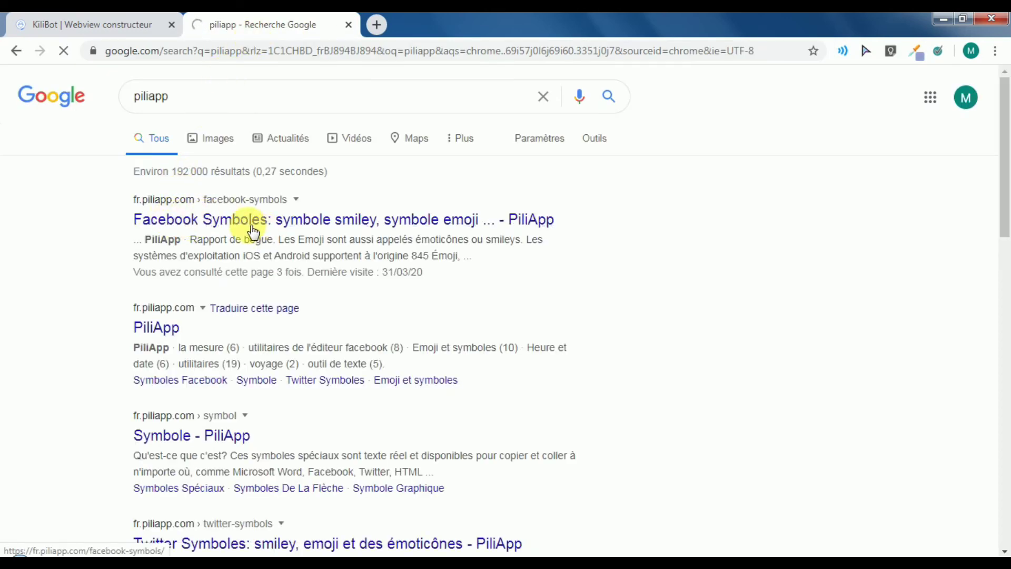
{"action": "left_click", "coordinate": [279, 217]}
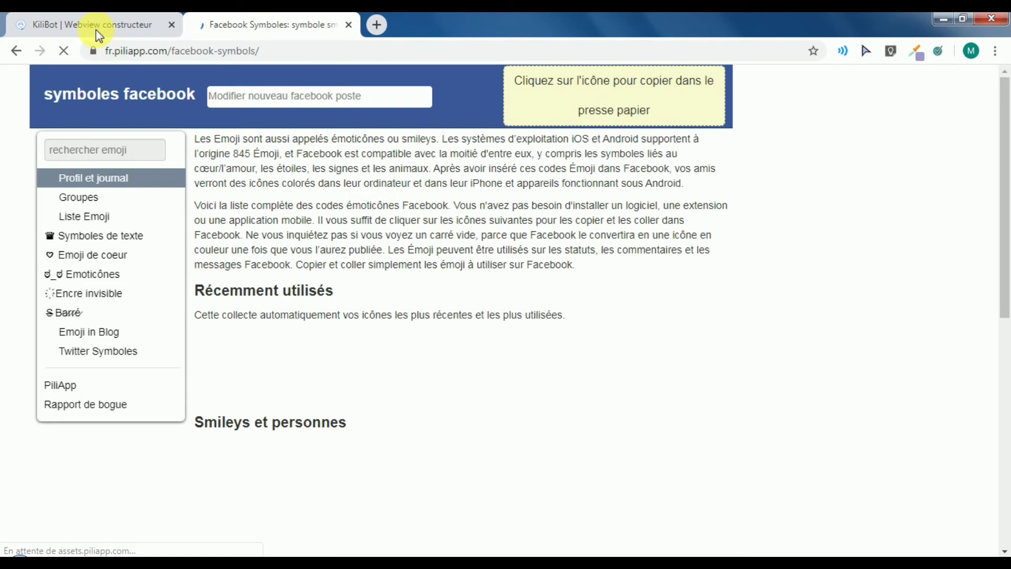
Copy the thumbs-up emoji from the "Smileys et personnes" section
{"action": "scroll", "coordinate": [319, 266], "scroll_direction": "down", "scroll_amount": 5}
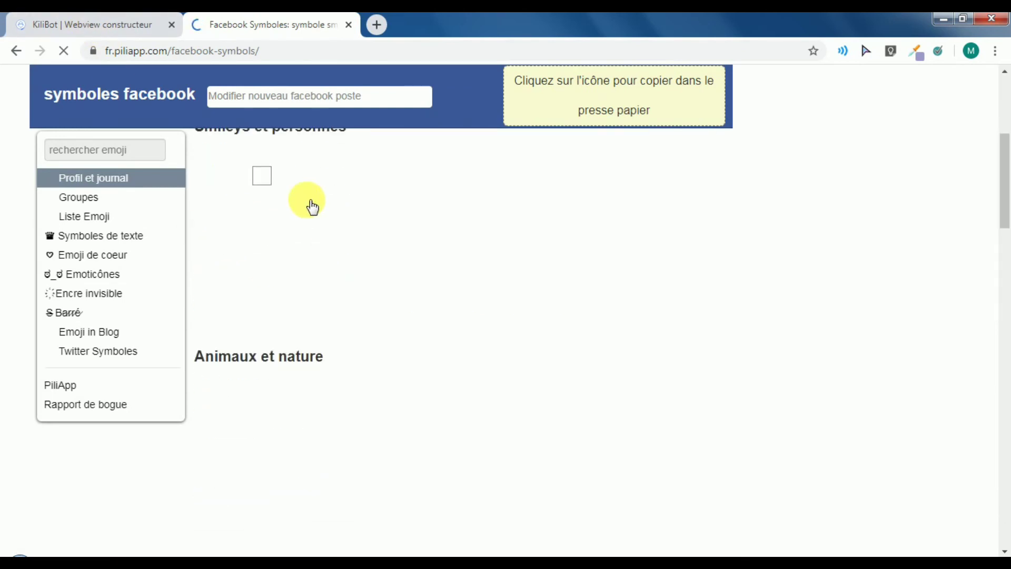
{"action": "scroll", "coordinate": [310, 200], "scroll_direction": "up", "scroll_amount": 3}
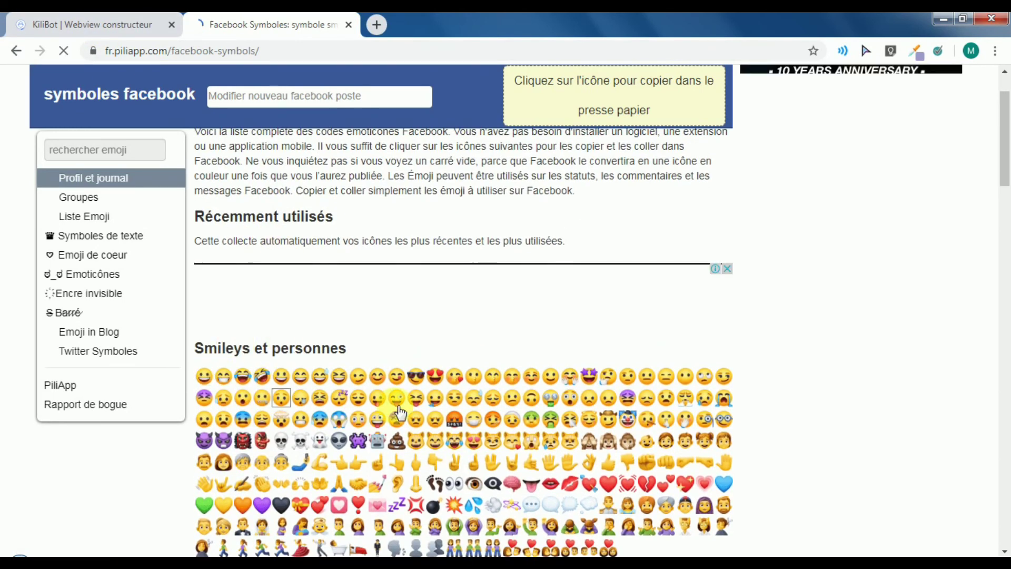
{"action": "scroll", "coordinate": [401, 424], "scroll_direction": "down", "scroll_amount": 3}
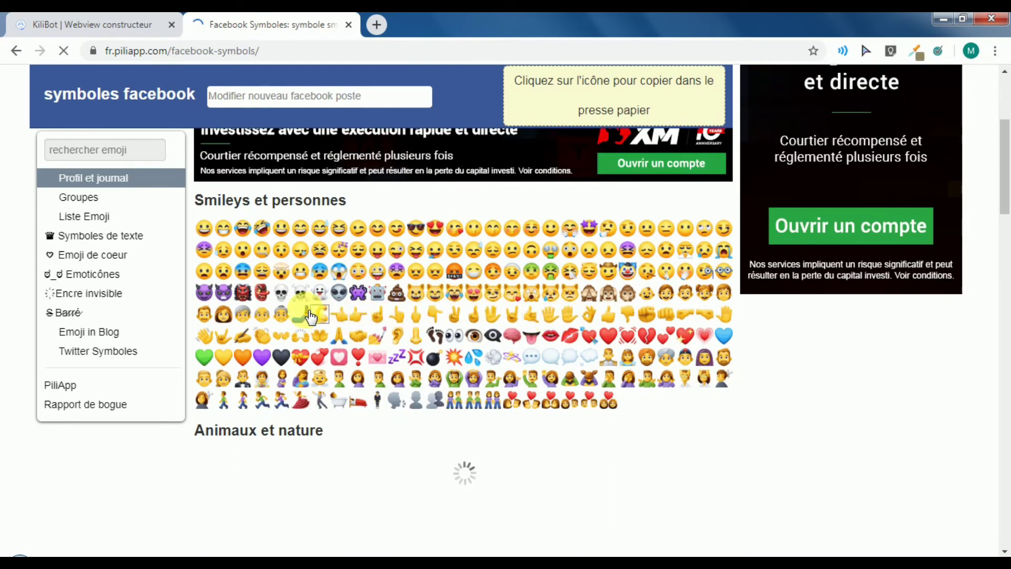
{"action": "left_click", "coordinate": [609, 314]}
Back in KiliBot, append the copied thumbs-up emoji to the button's "Soumettre" label, set its style to Primaire and close its settings
{"action": "left_click", "coordinate": [125, 26]}
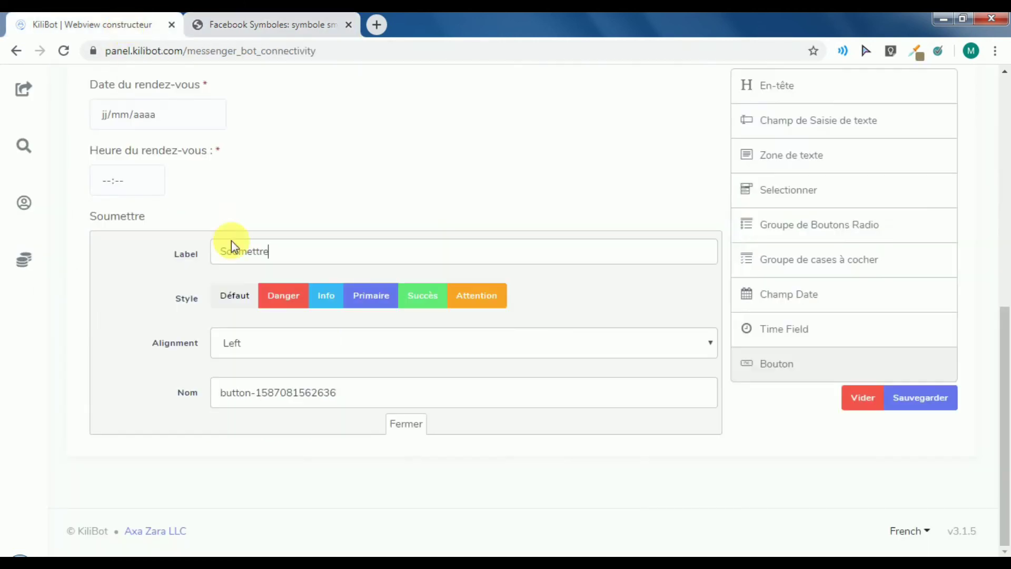
{"action": "left_click", "coordinate": [313, 258]}
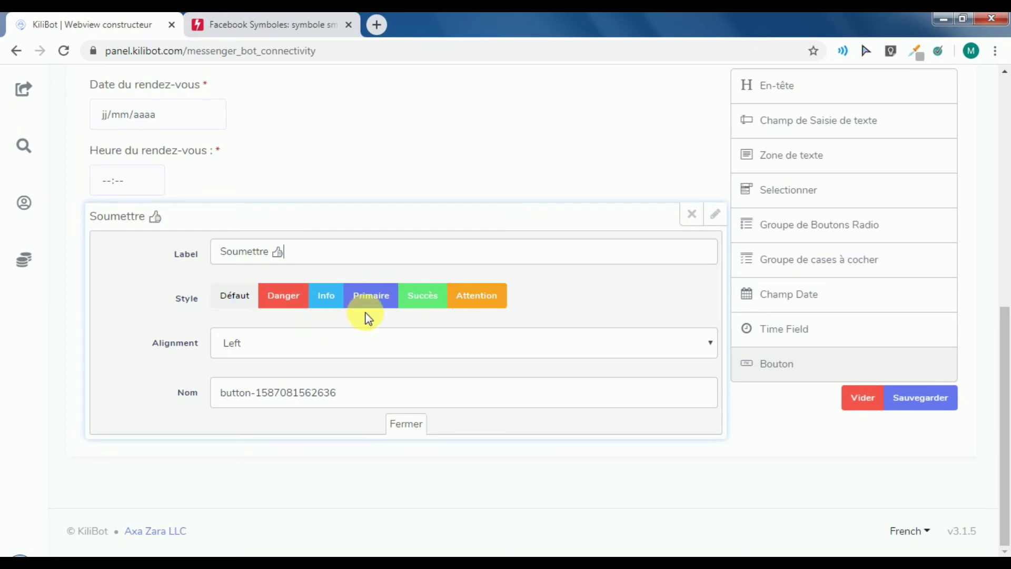
{"action": "left_click", "coordinate": [371, 296]}
{"action": "left_click", "coordinate": [406, 424]}
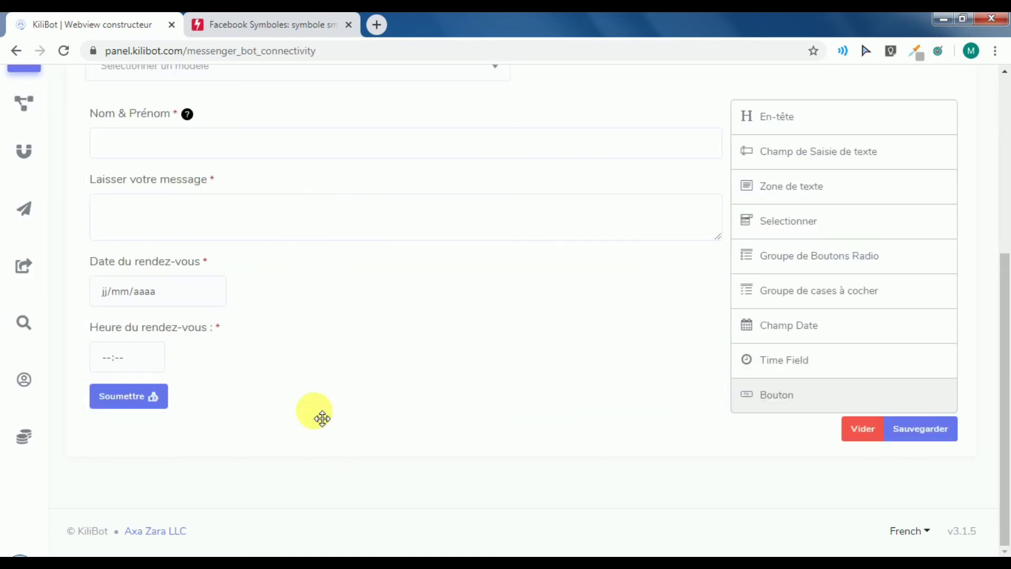
Check the completed form, save the WebForm and collapse the side menu on the "Gestionnaire de Webview" page
{"action": "scroll", "coordinate": [429, 318], "scroll_direction": "up", "scroll_amount": 1}
{"action": "scroll", "coordinate": [428, 318], "scroll_direction": "up", "scroll_amount": 4}
{"action": "scroll", "coordinate": [445, 253], "scroll_direction": "down", "scroll_amount": 4}
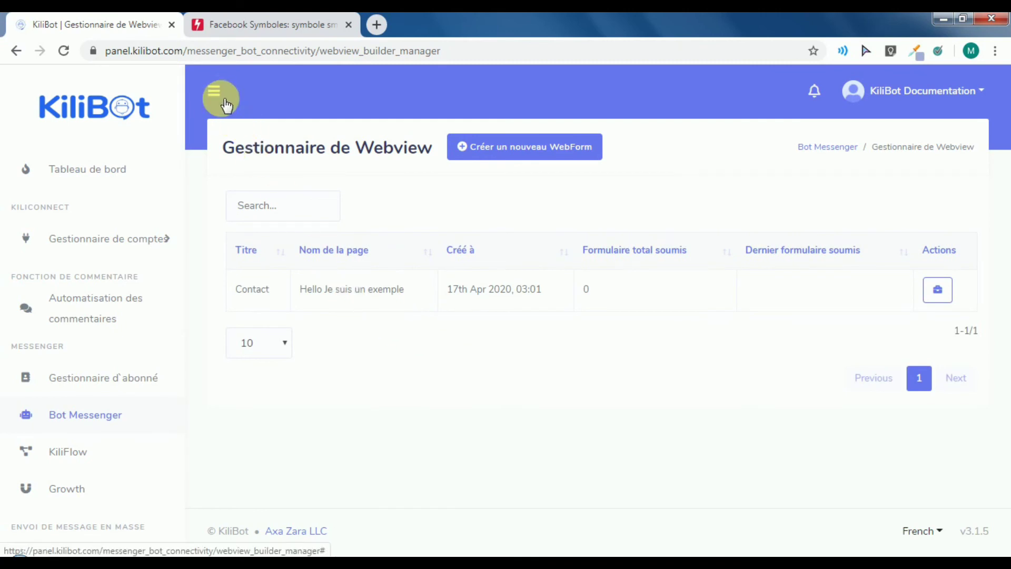
{"action": "left_click", "coordinate": [216, 94]}
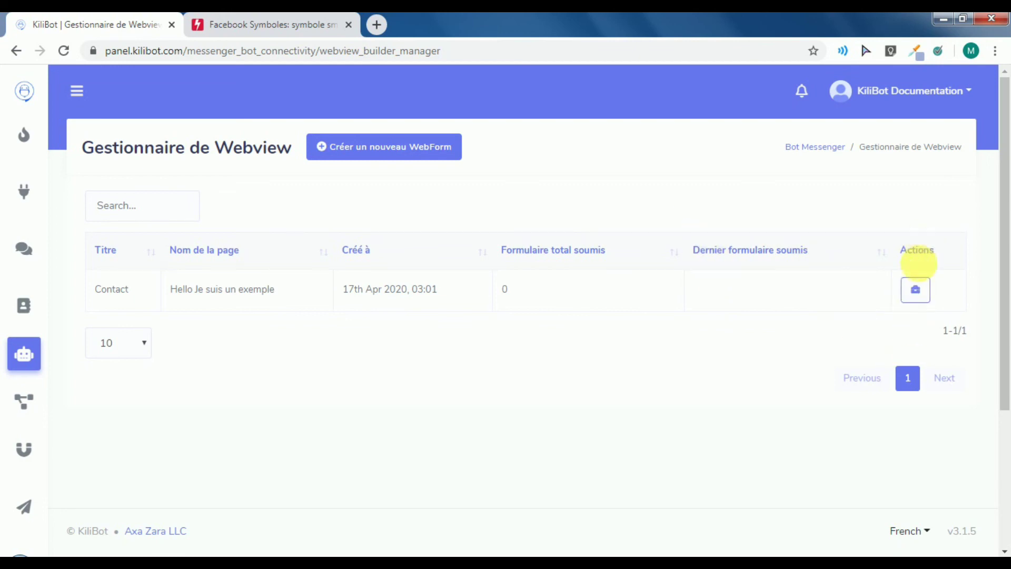
View the Contact WebForm as its visitors see it and examine its fields, including the hint on "Nom & Prénom"
{"action": "left_click", "coordinate": [917, 291]}
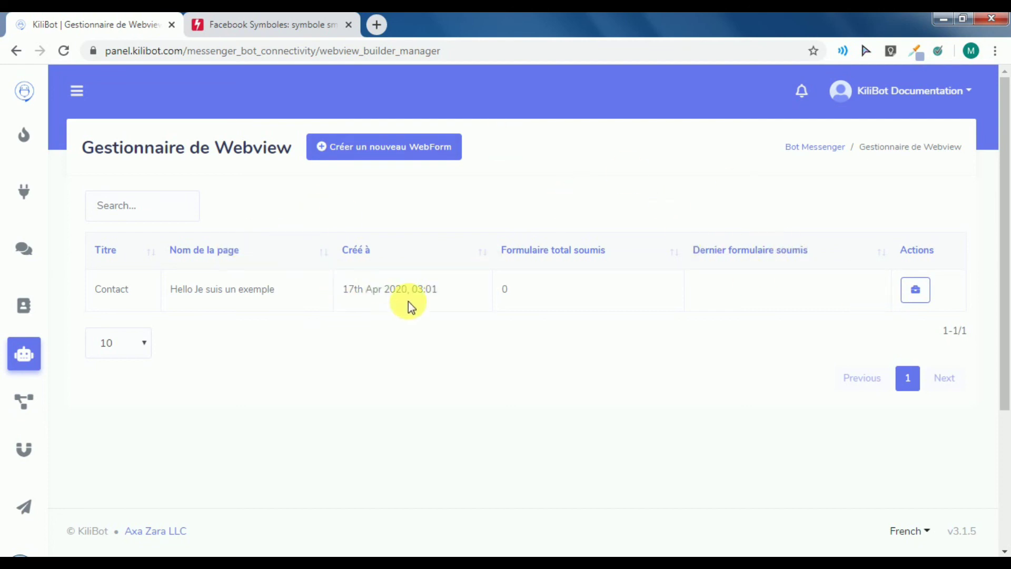
{"action": "left_click", "coordinate": [919, 298]}
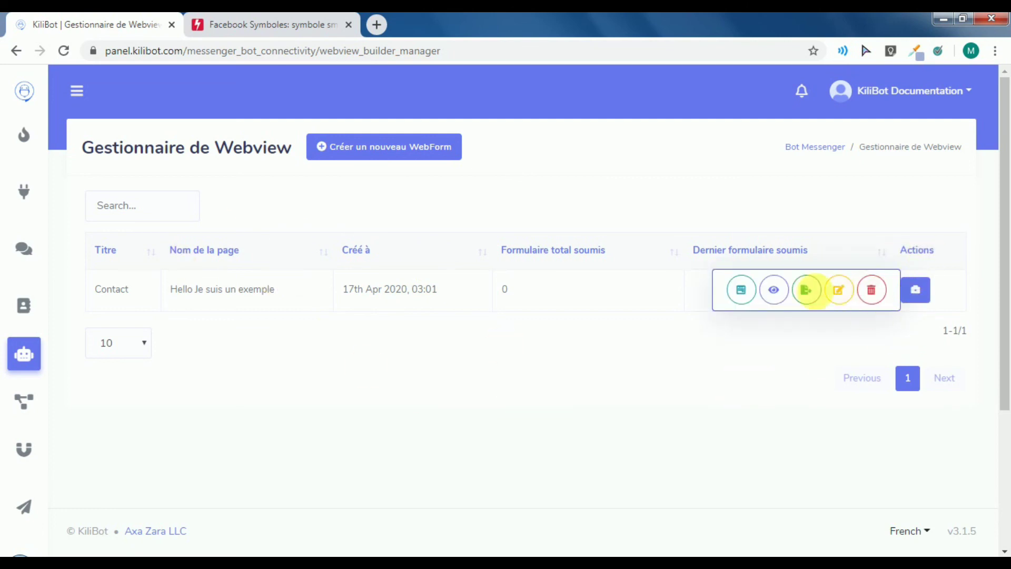
{"action": "left_click", "coordinate": [742, 291]}
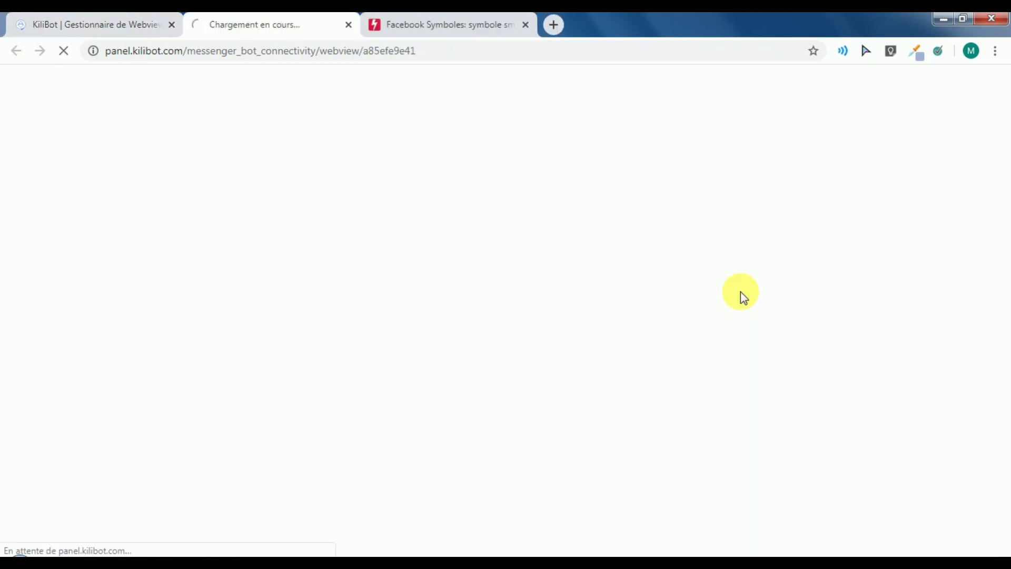
{"action": "left_click", "coordinate": [799, 79]}
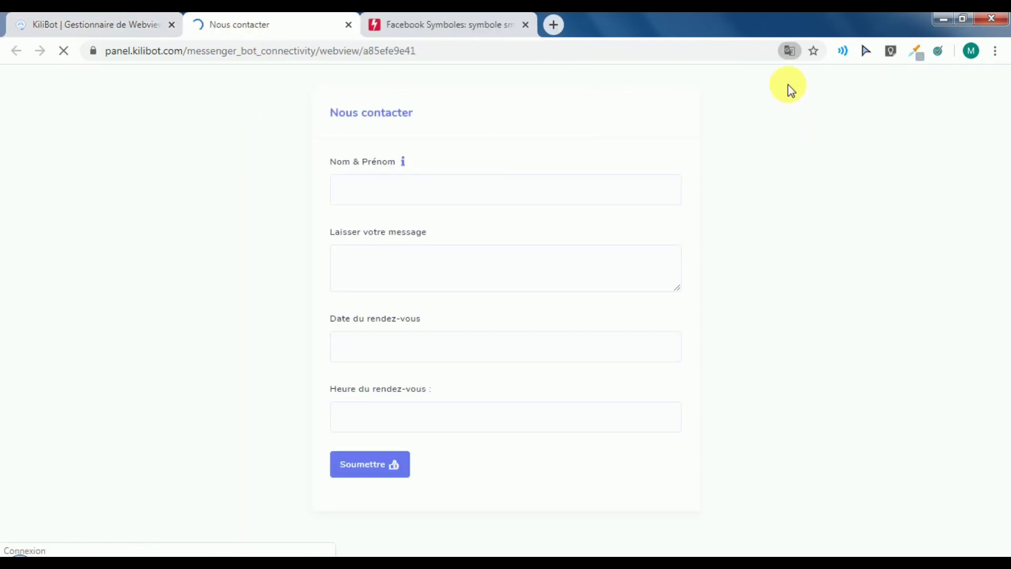
{"action": "left_click", "coordinate": [496, 194]}
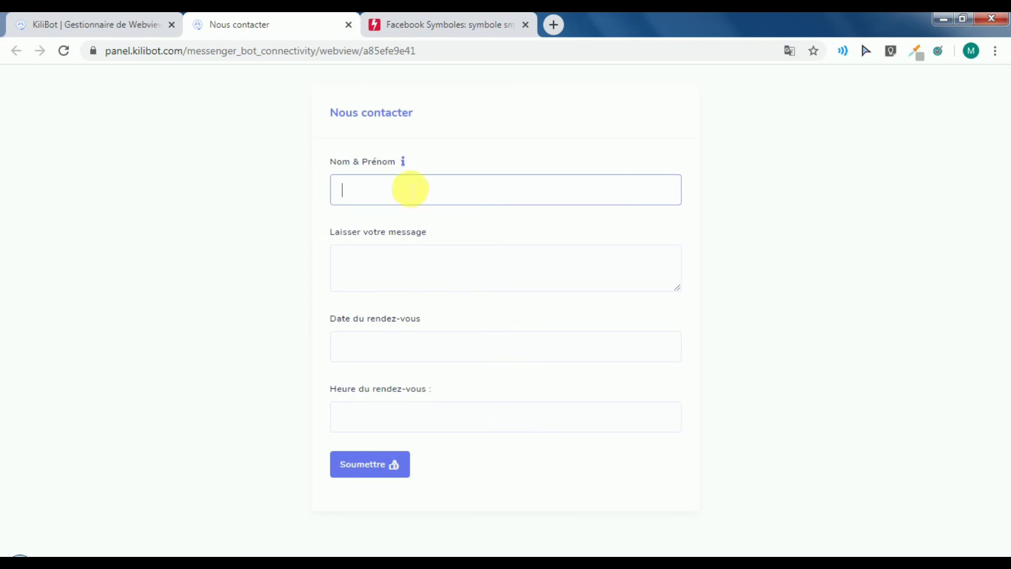
{"action": "mouse_move", "coordinate": [407, 165]}
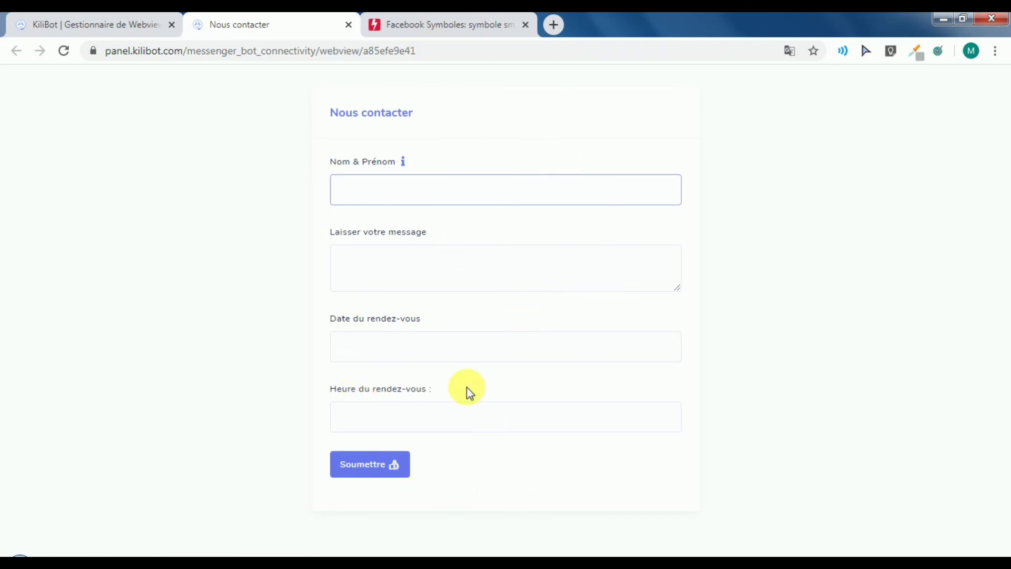
Copy the web address of the "Nous contacter" form page
{"action": "left_click", "coordinate": [108, 50]}
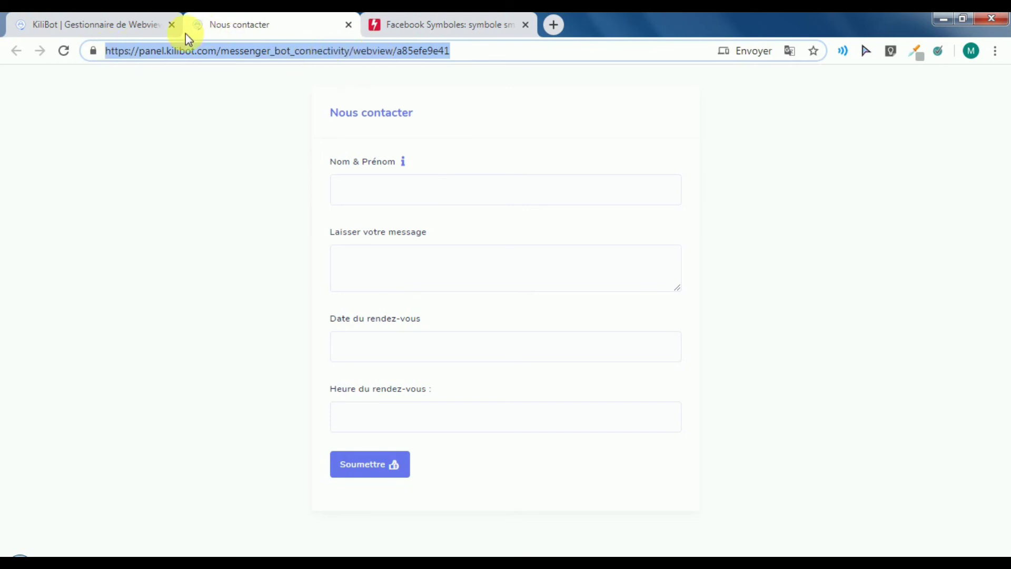
{"action": "right_click", "coordinate": [264, 50]}
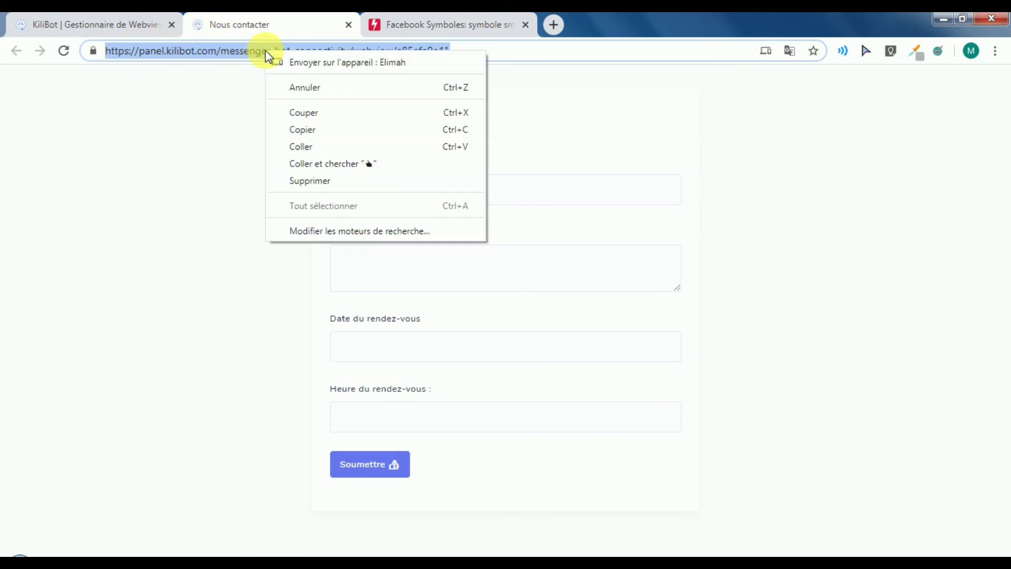
{"action": "left_click", "coordinate": [280, 127]}
{"action": "left_click", "coordinate": [215, 104]}
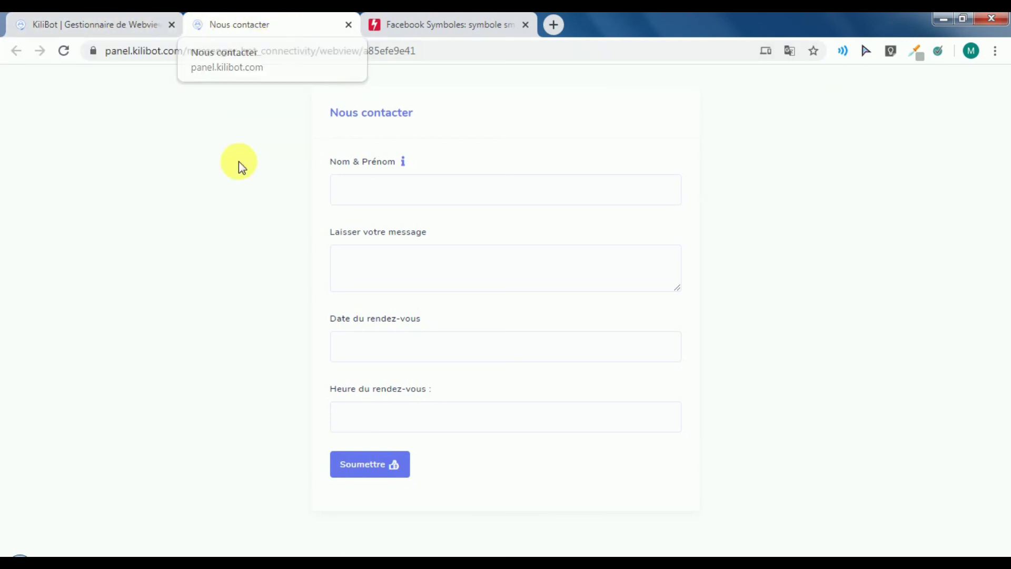
Return to the Webview manager, view the Contact form again in another browser tab and inspect its web address
{"action": "left_click", "coordinate": [99, 20]}
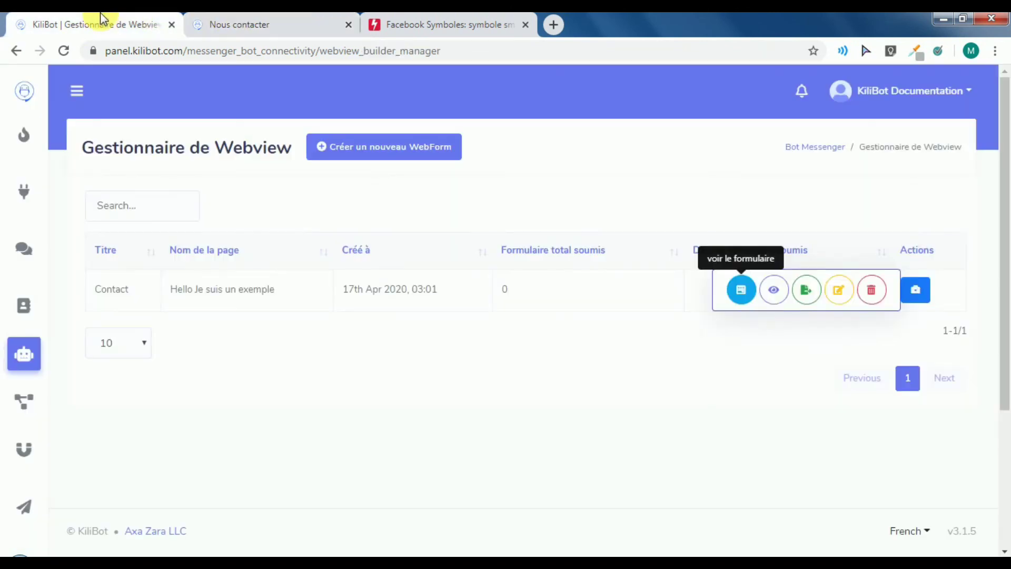
{"action": "left_click", "coordinate": [187, 23]}
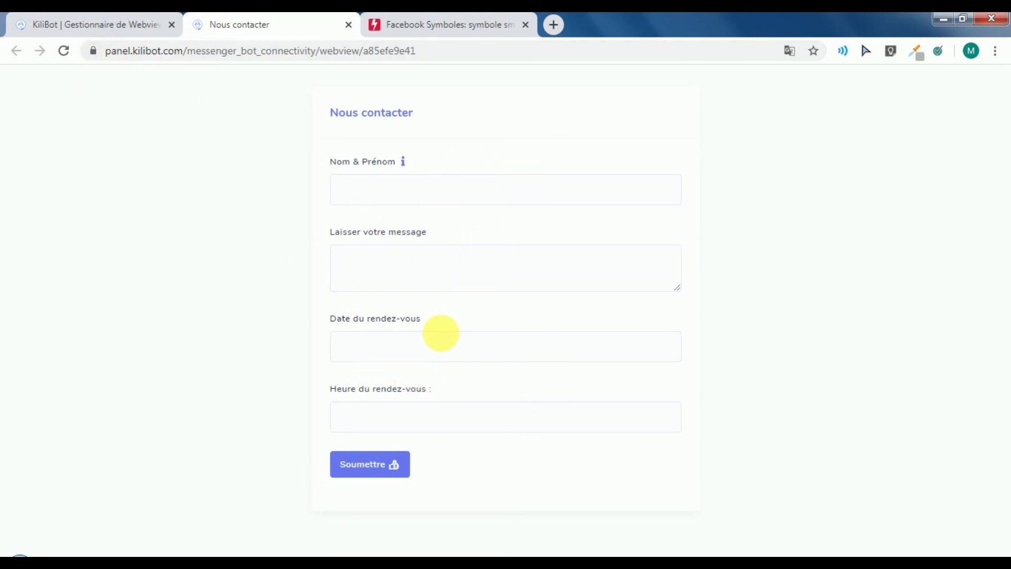
{"action": "left_click", "coordinate": [34, 22]}
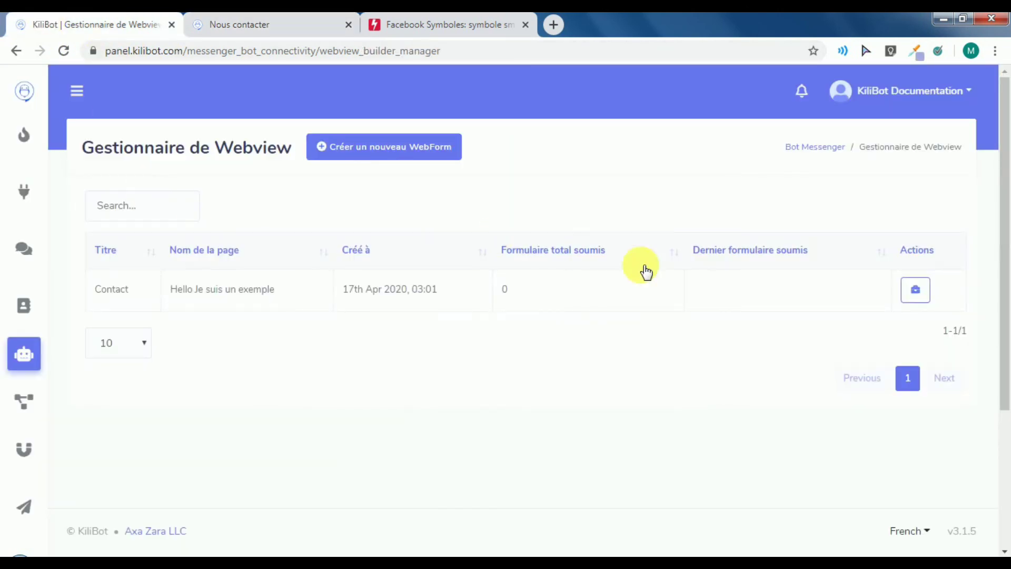
{"action": "left_click", "coordinate": [916, 295]}
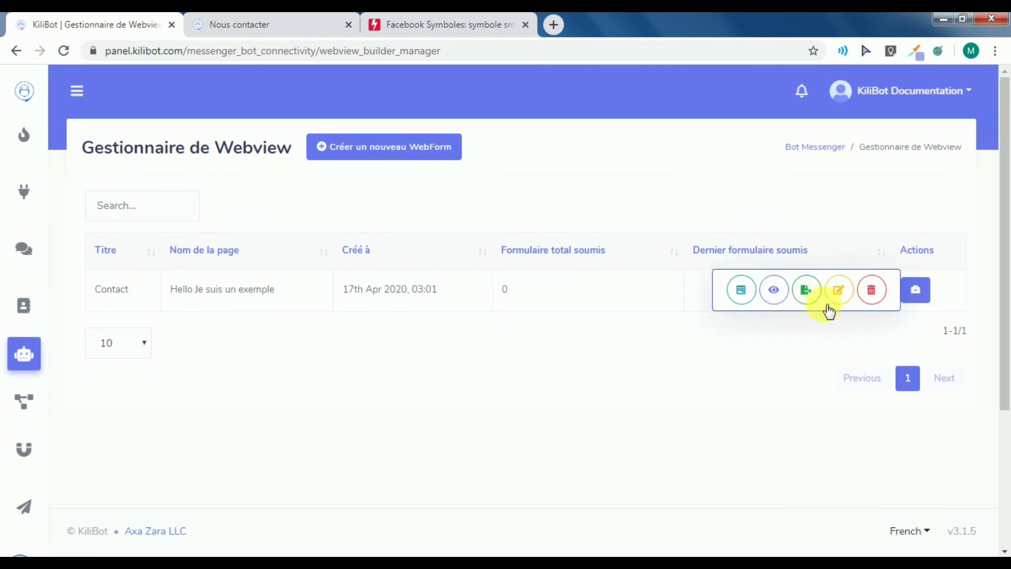
{"action": "left_click", "coordinate": [740, 290]}
{"action": "left_click", "coordinate": [235, 51]}
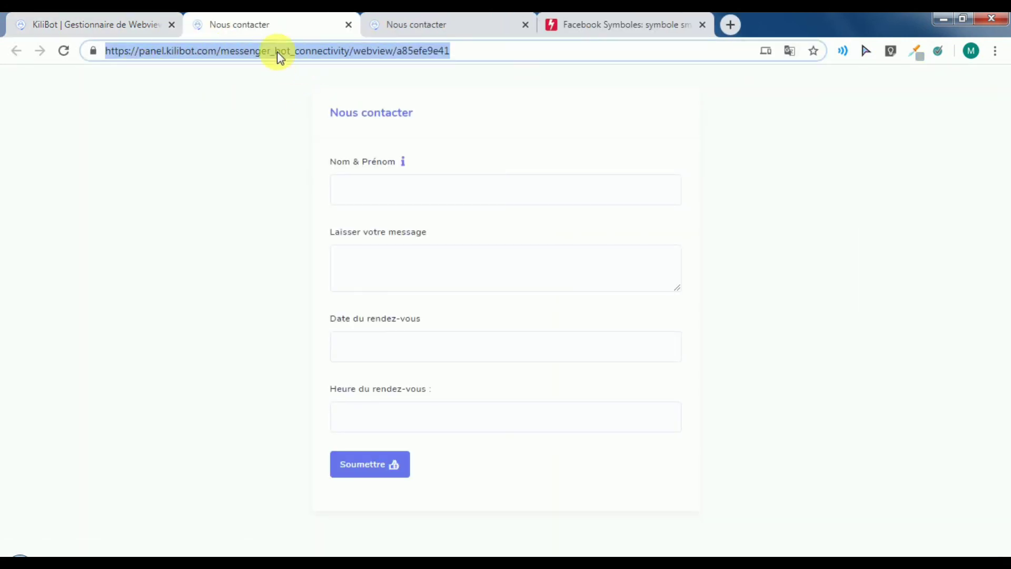
{"action": "right_click", "coordinate": [347, 48]}
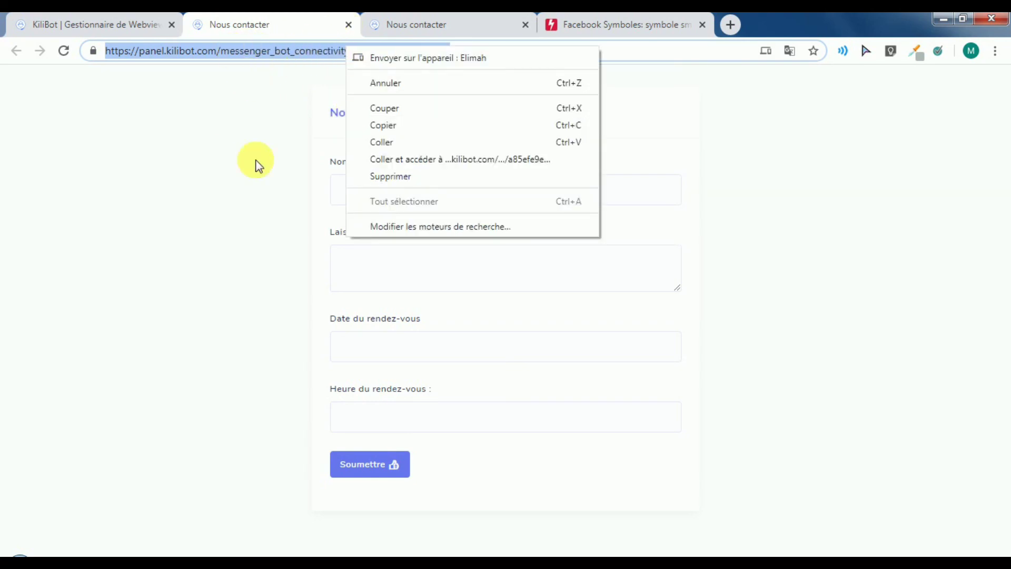
{"action": "left_click", "coordinate": [233, 113]}
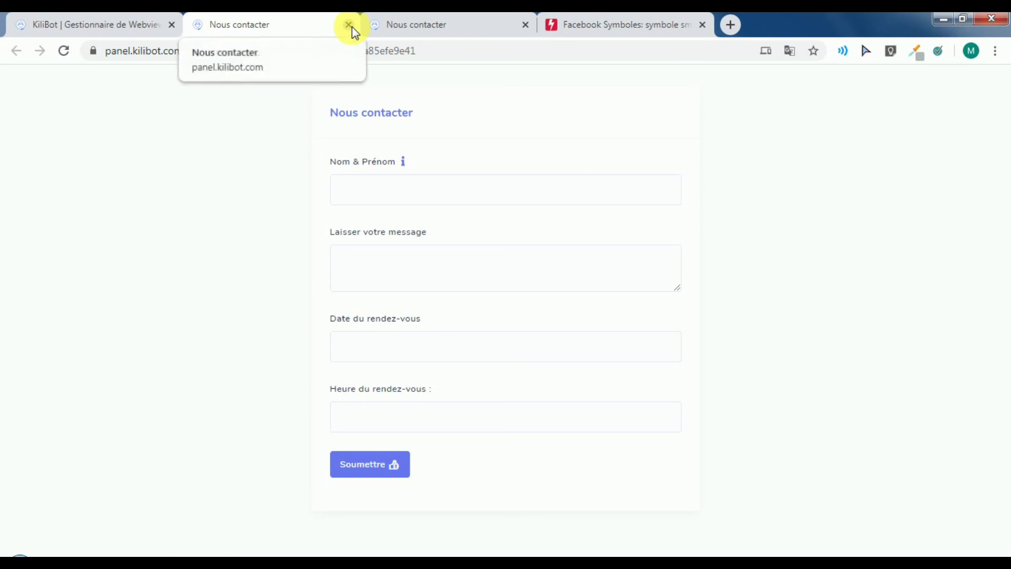